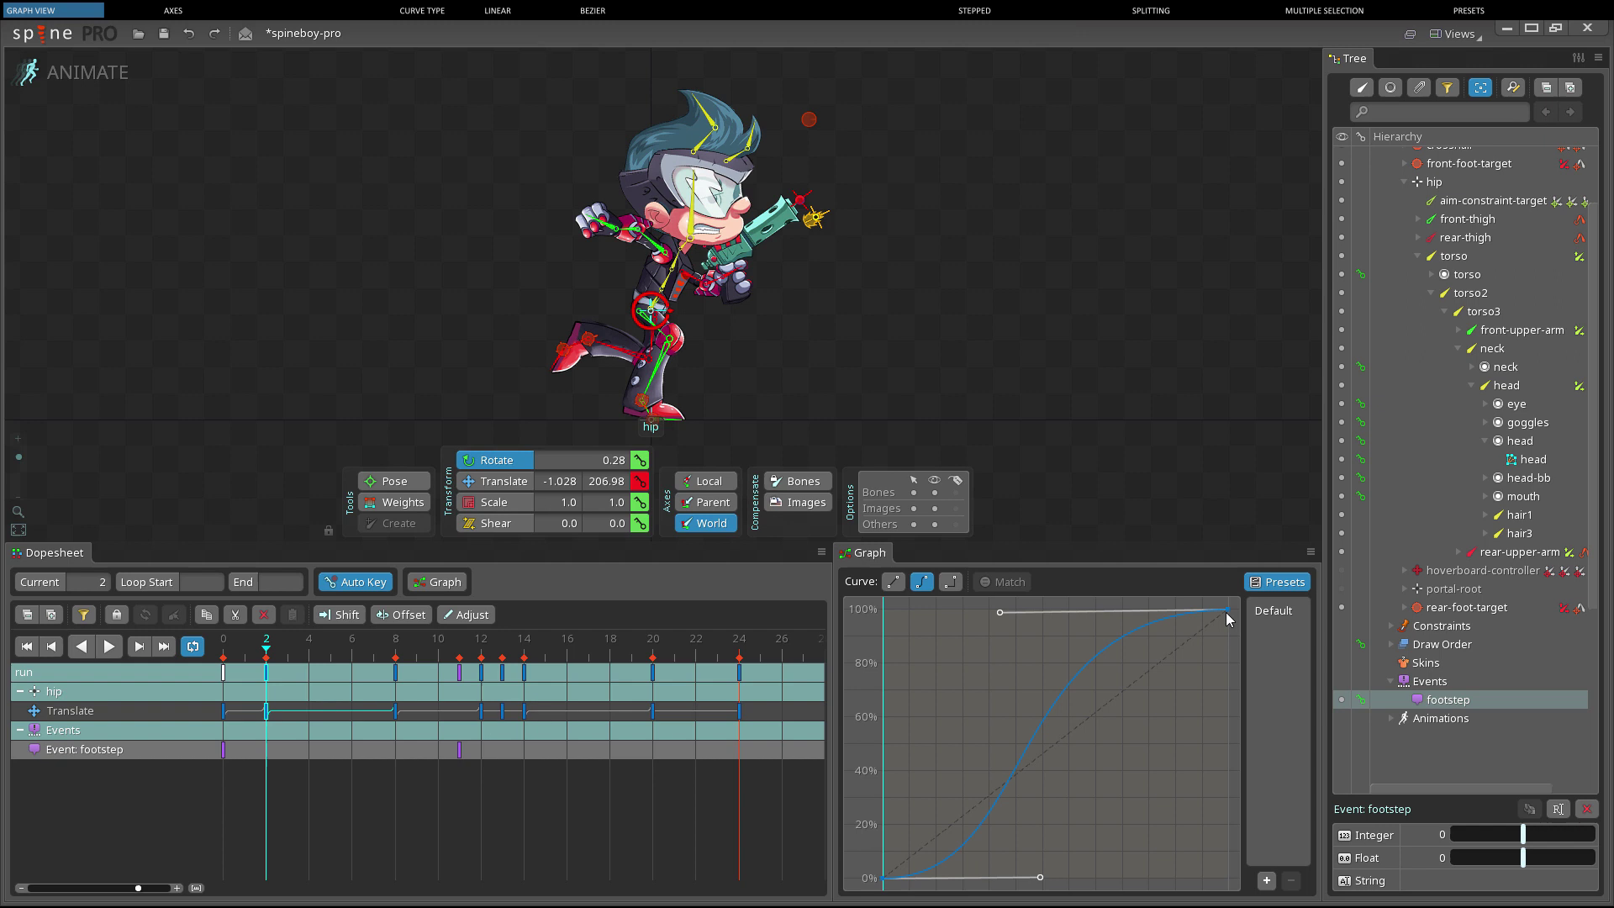
Clear the key selection at frame 4, select the footstep event key, then return to frame 0.
left_click(305, 706)
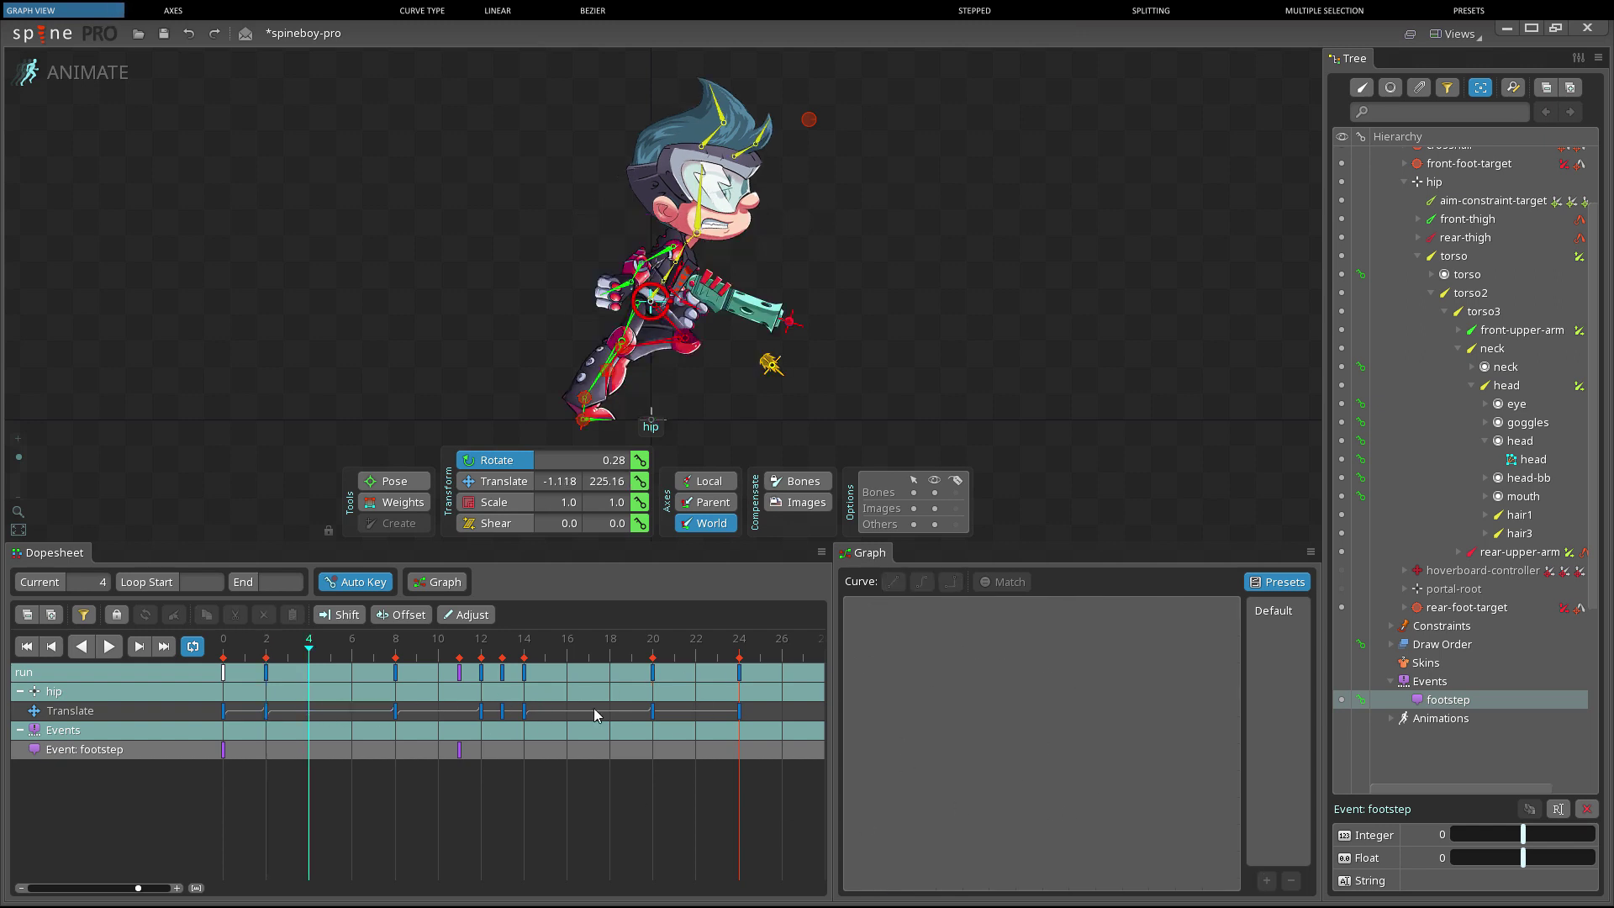
left_click(224, 749)
left_click(223, 749)
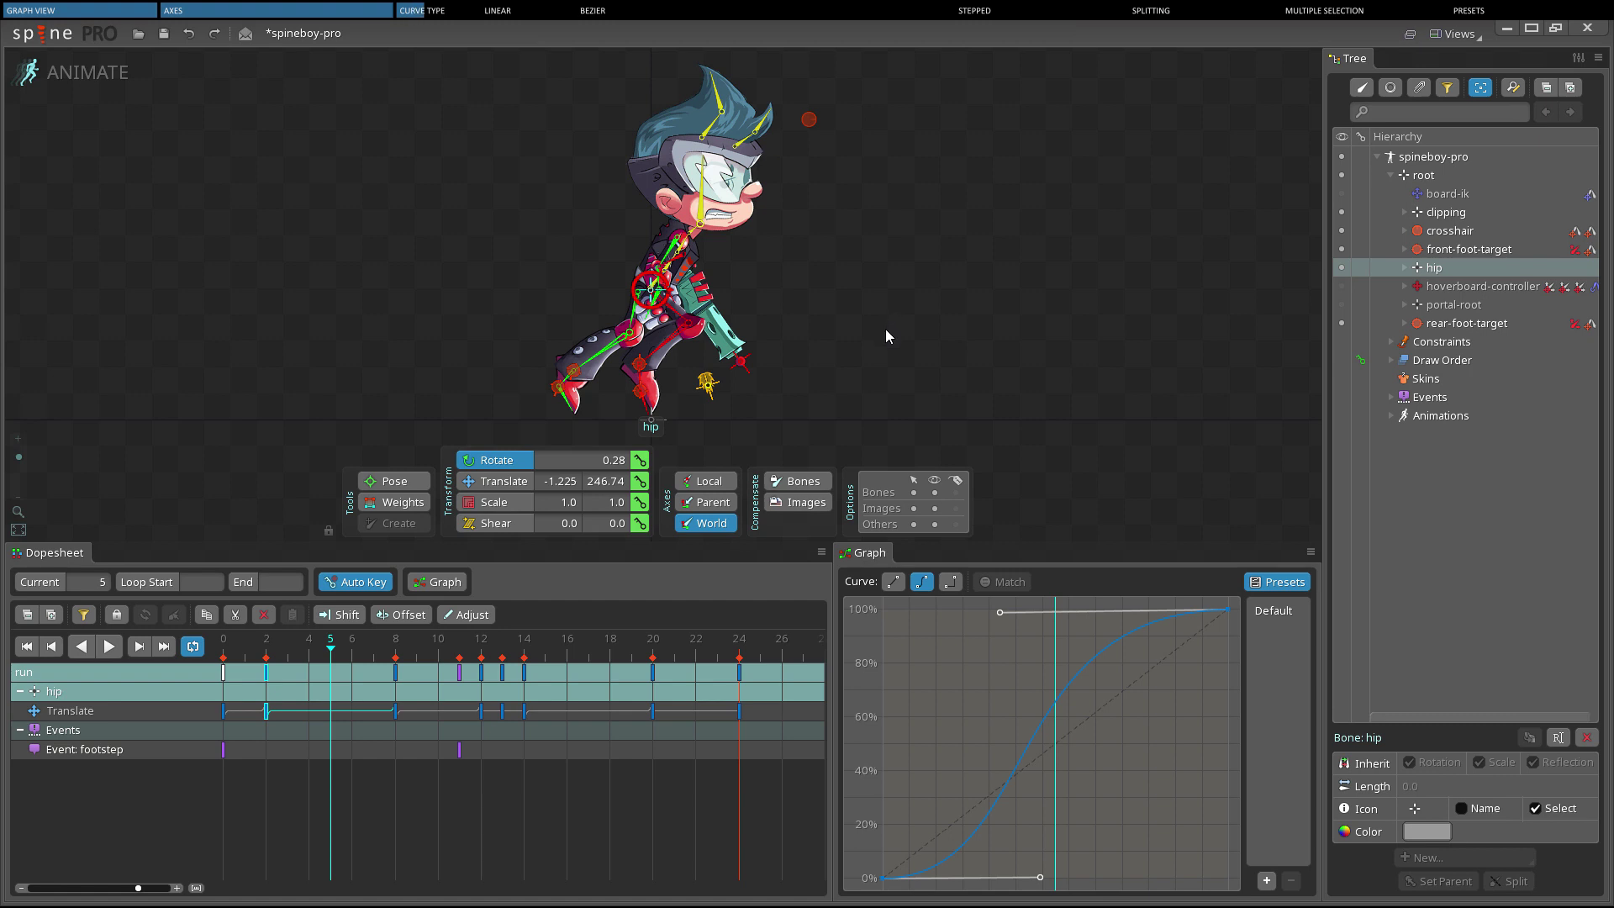
Switch the selected key's curve to Linear, then Bezier, then Stepped.
left_click(893, 582)
left_click(924, 590)
left_click(954, 591)
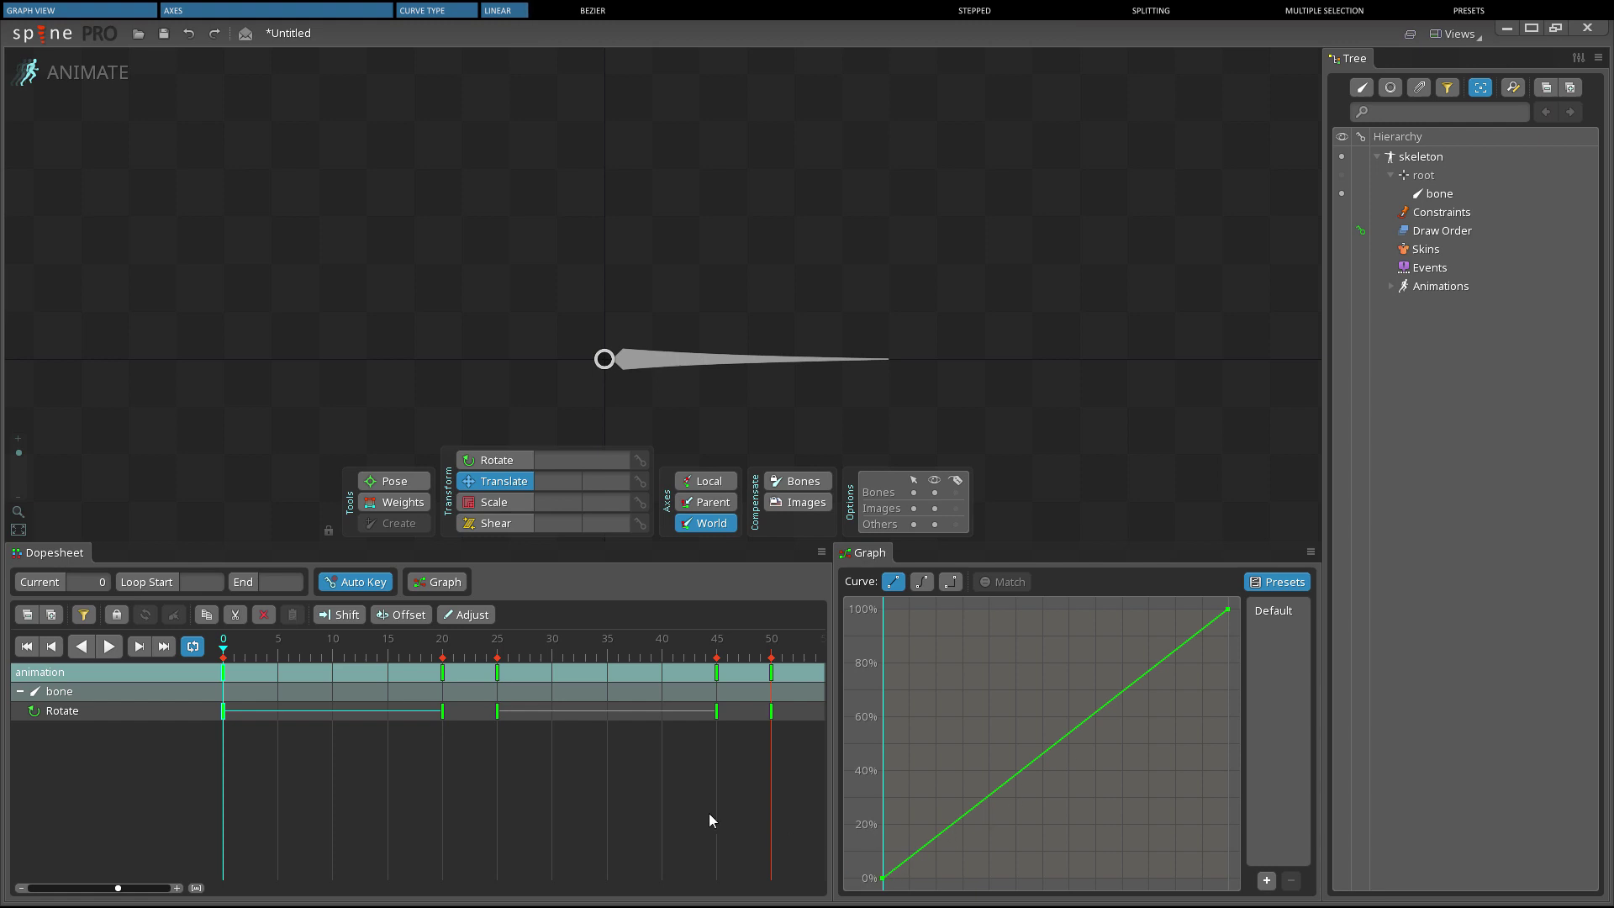
Preview the linear rotation, then select the Rotate key at frame 25.
left_click(107, 646)
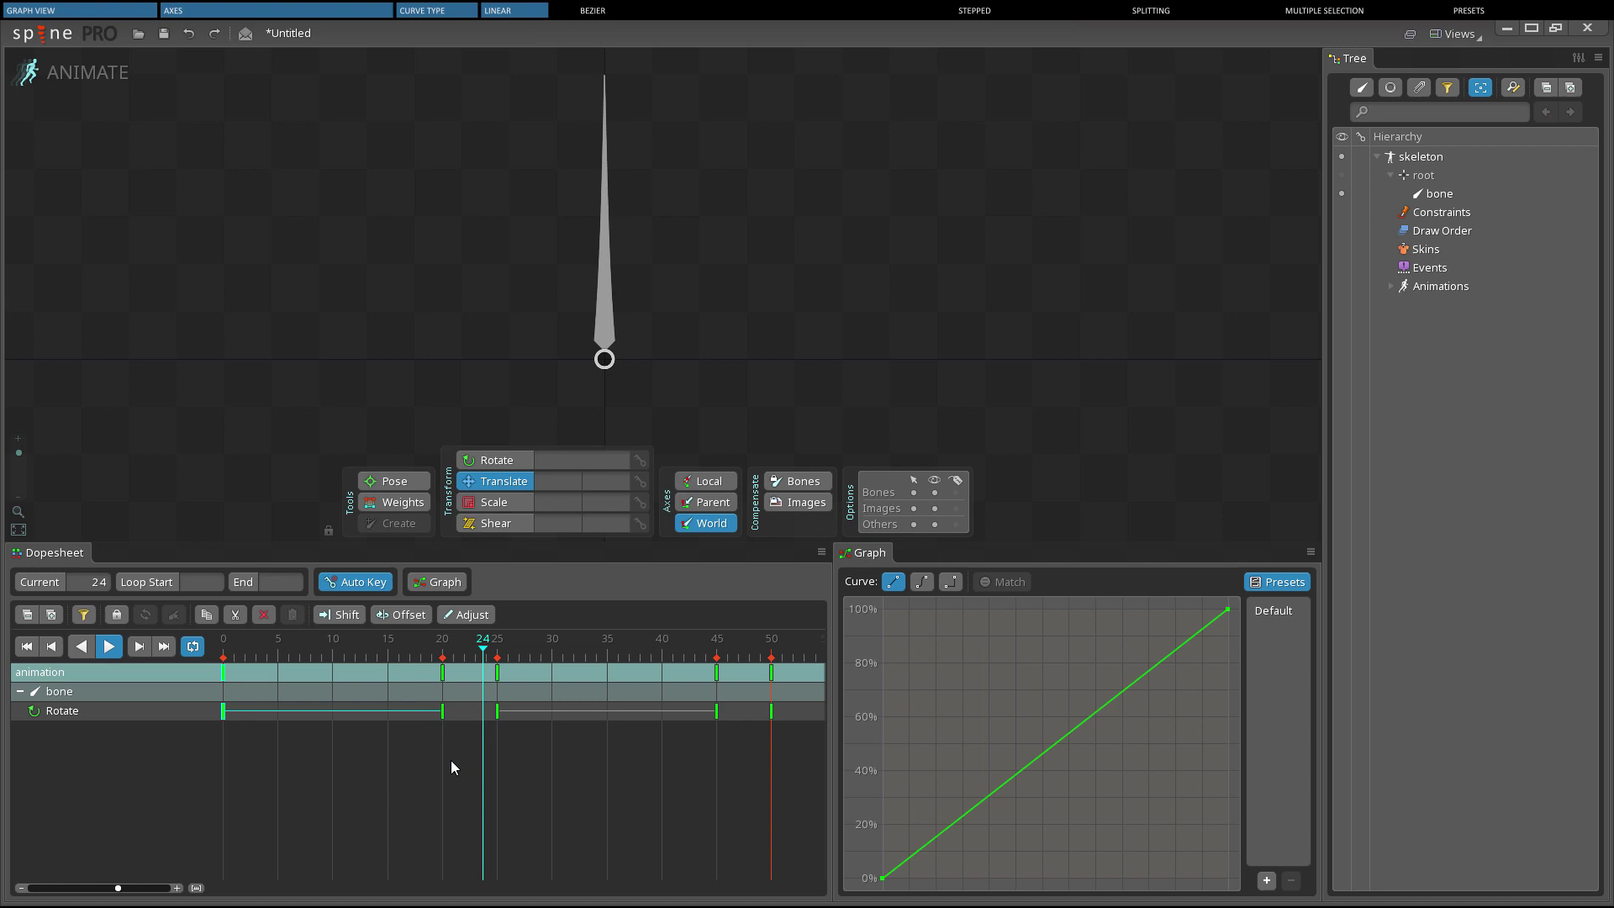
left_click(496, 718)
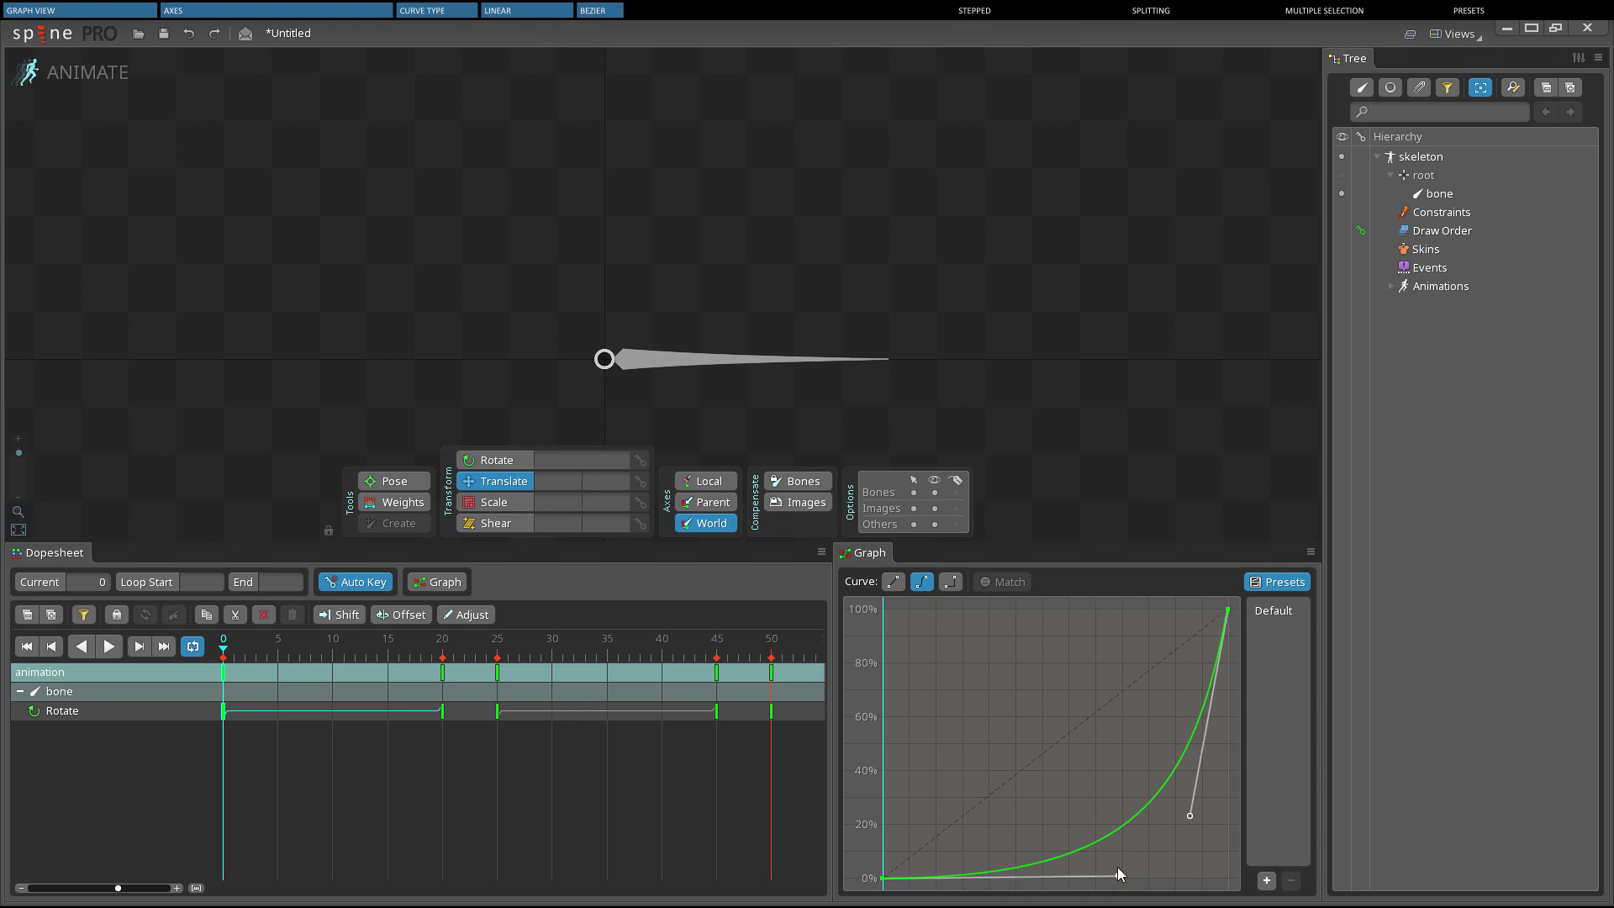
Drag the frame-25 Rotate key's Bezier handles so the curve dips below 0% and overshoots 100%, then preview.
mouse_move(1122, 872)
left_mouse_down()
mouse_move(1071, 787)
mouse_move(1103, 875)
mouse_move(1120, 874)
left_mouse_up()
mouse_move(1189, 815)
left_mouse_down()
mouse_move(1175, 770)
mouse_move(1194, 817)
left_mouse_up()
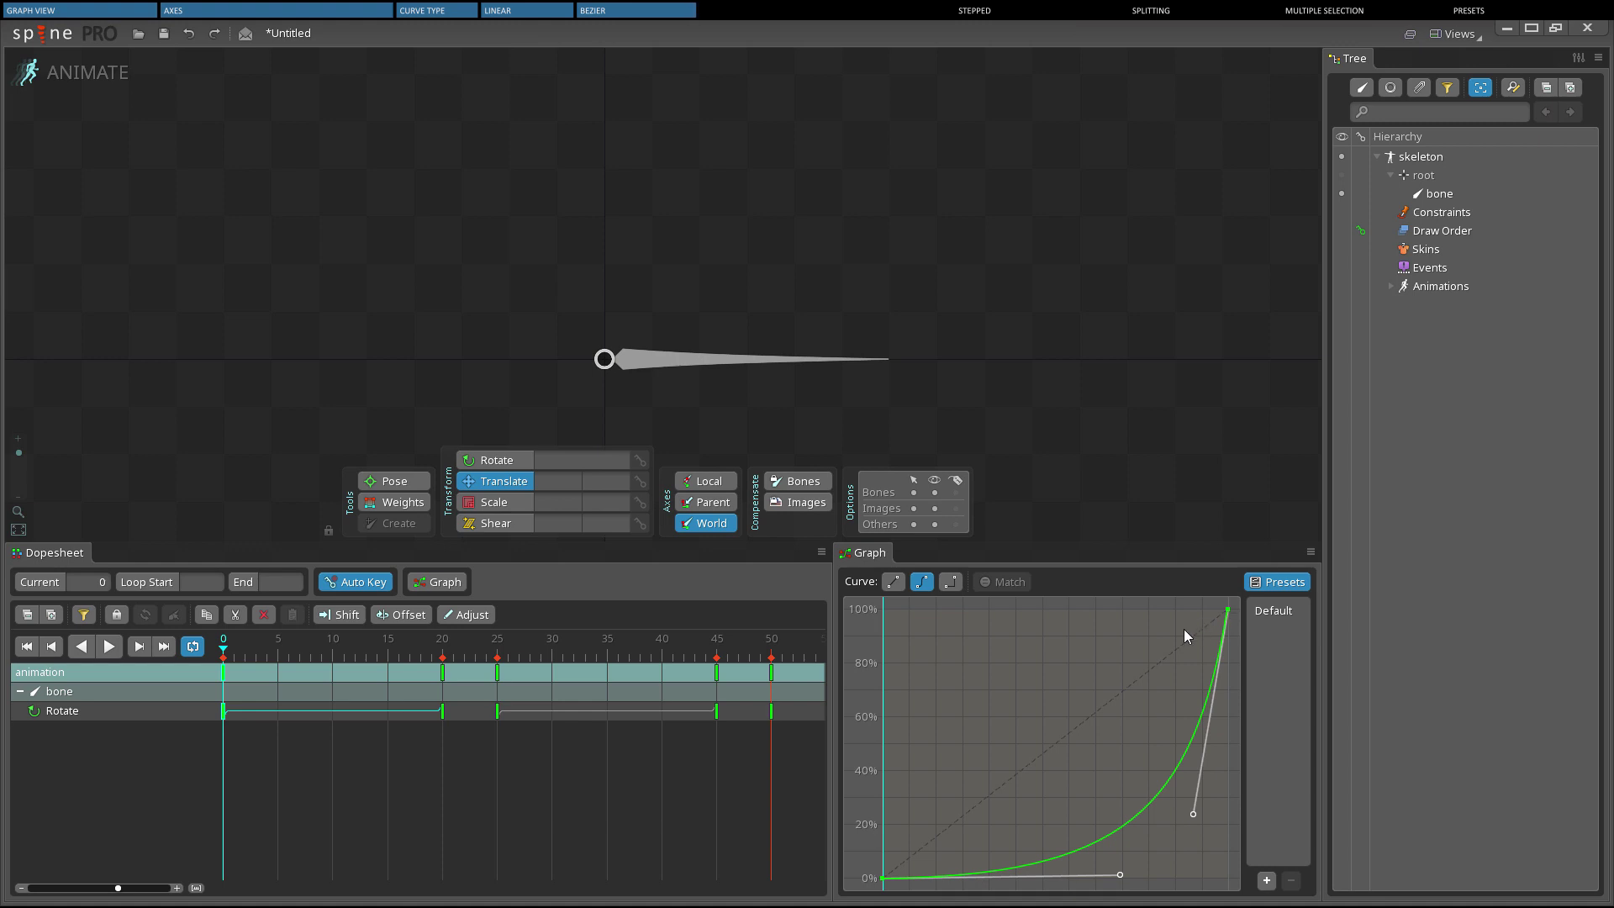
left_click(496, 710)
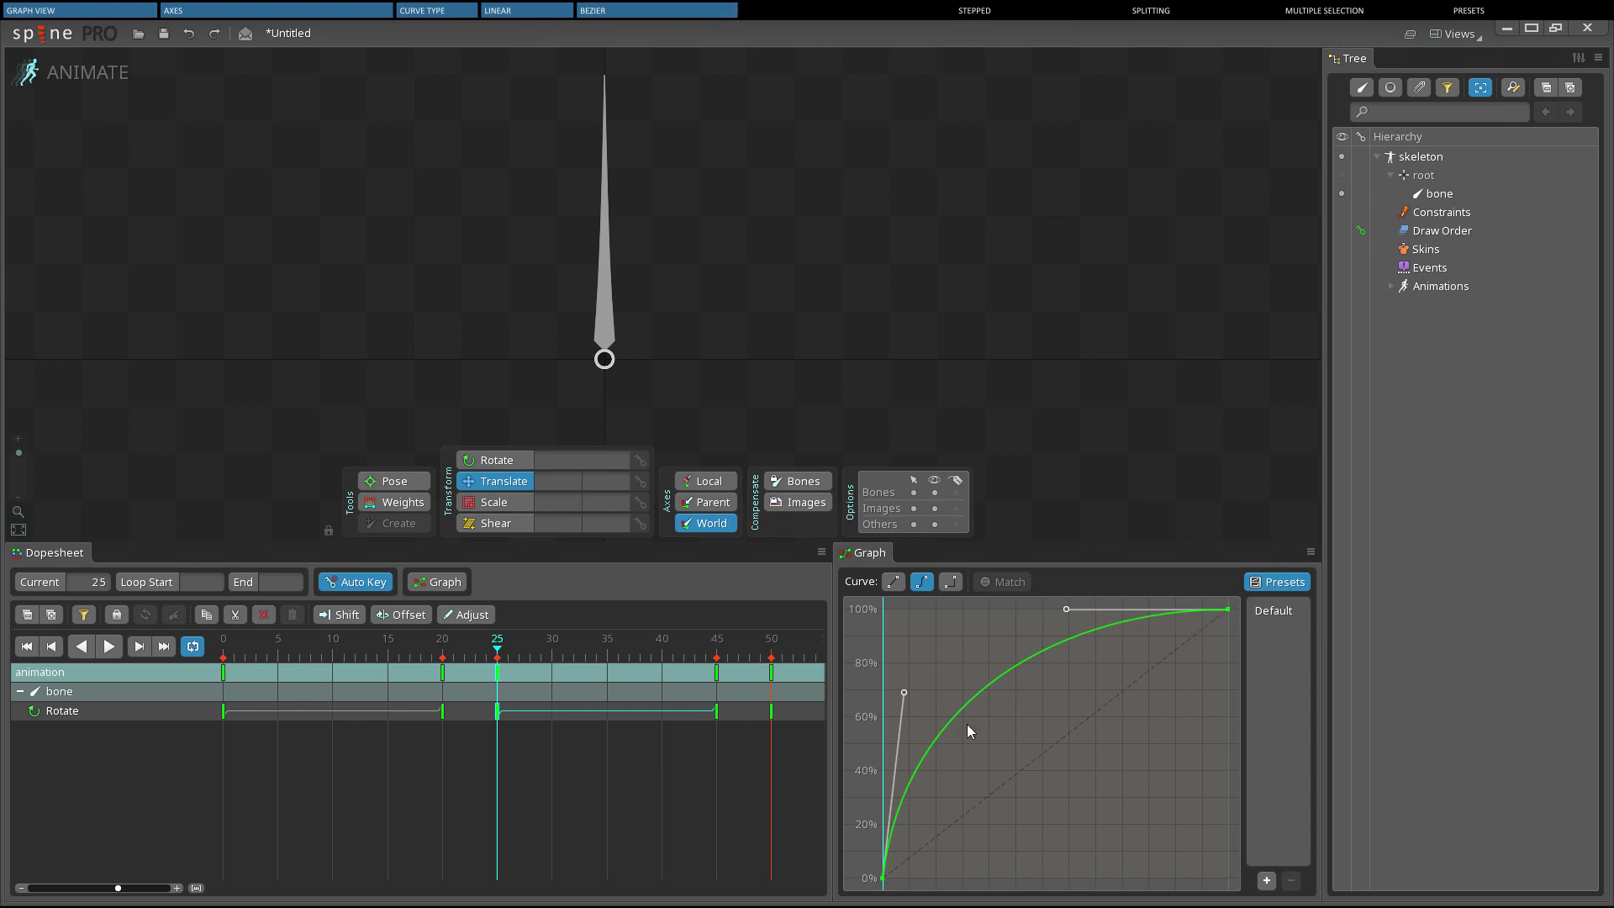
left_click(206, 656)
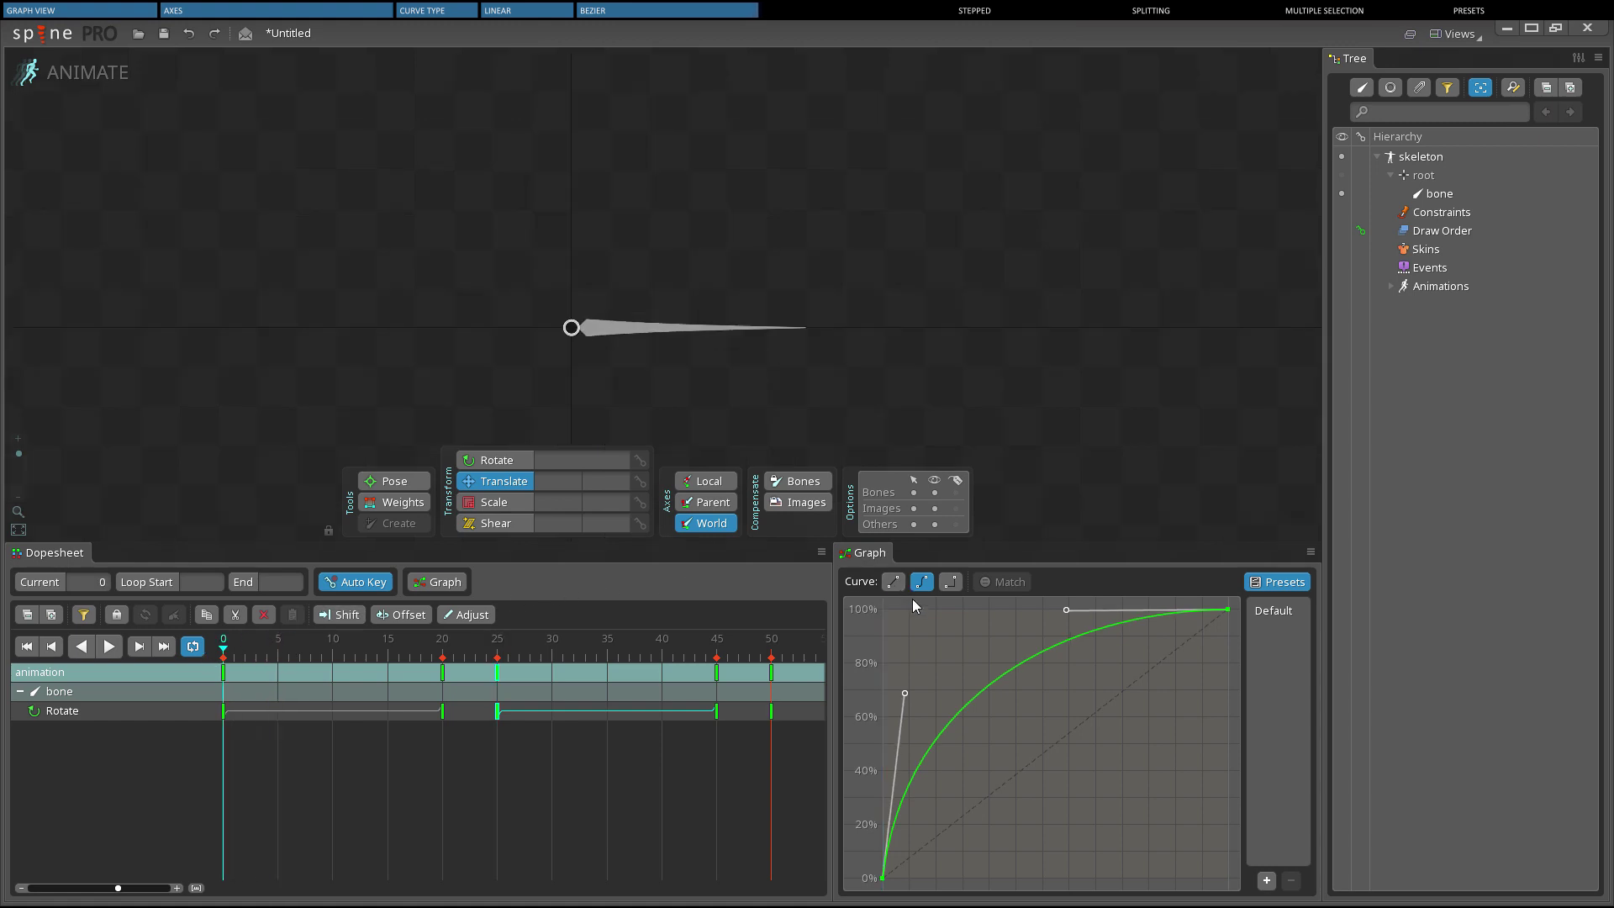
left_click_drag(904, 692, 945, 877)
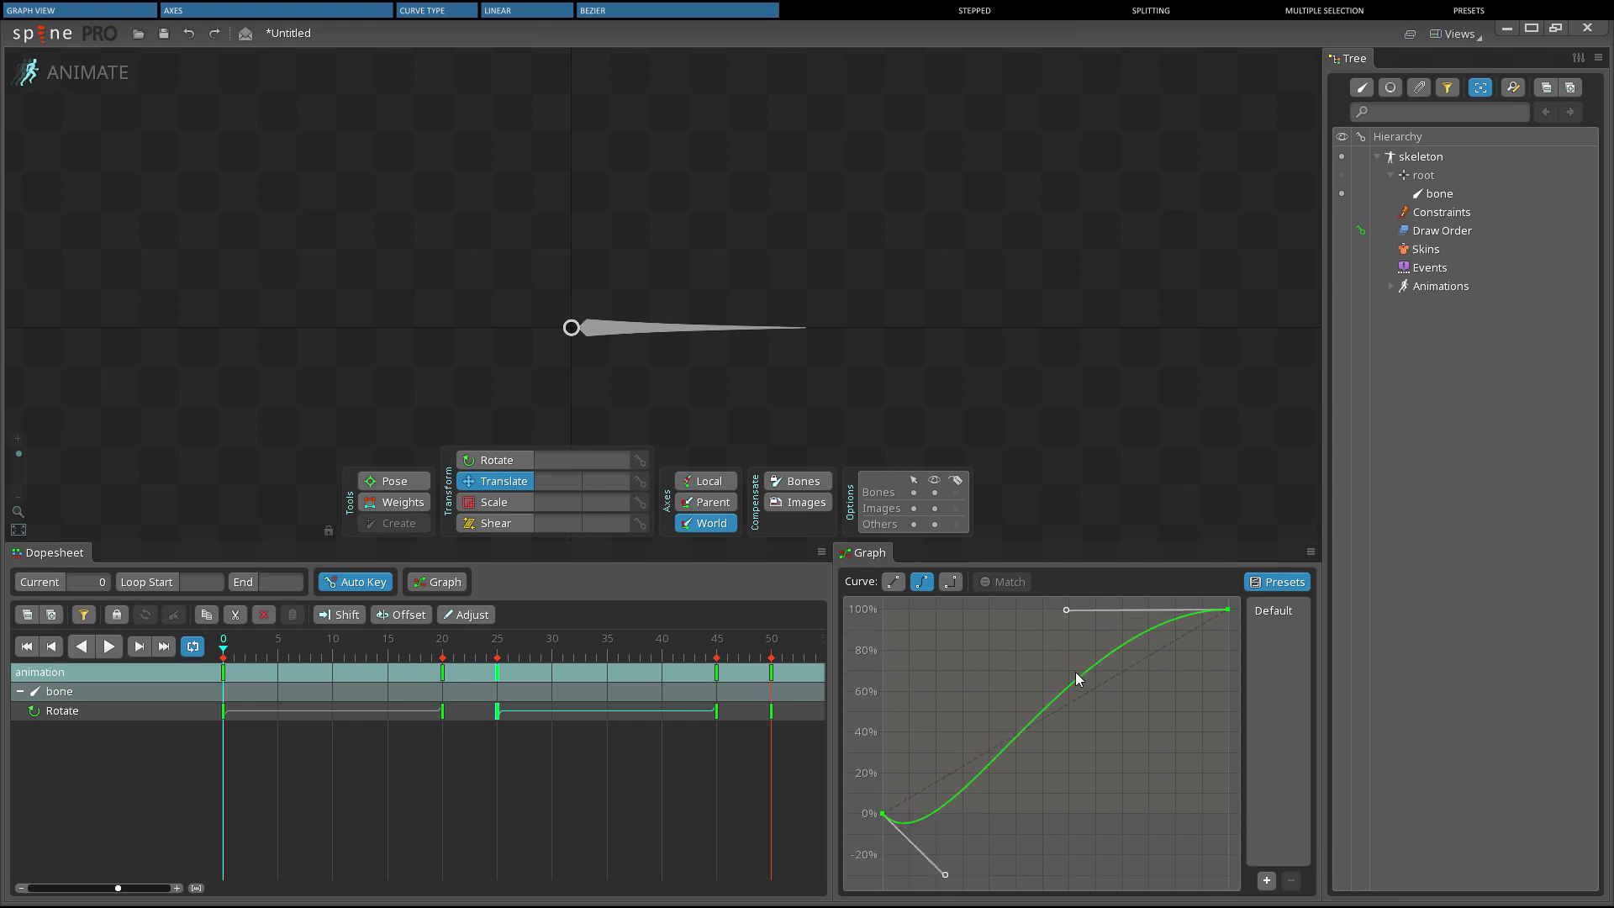
left_click_drag(1066, 609, 1128, 547)
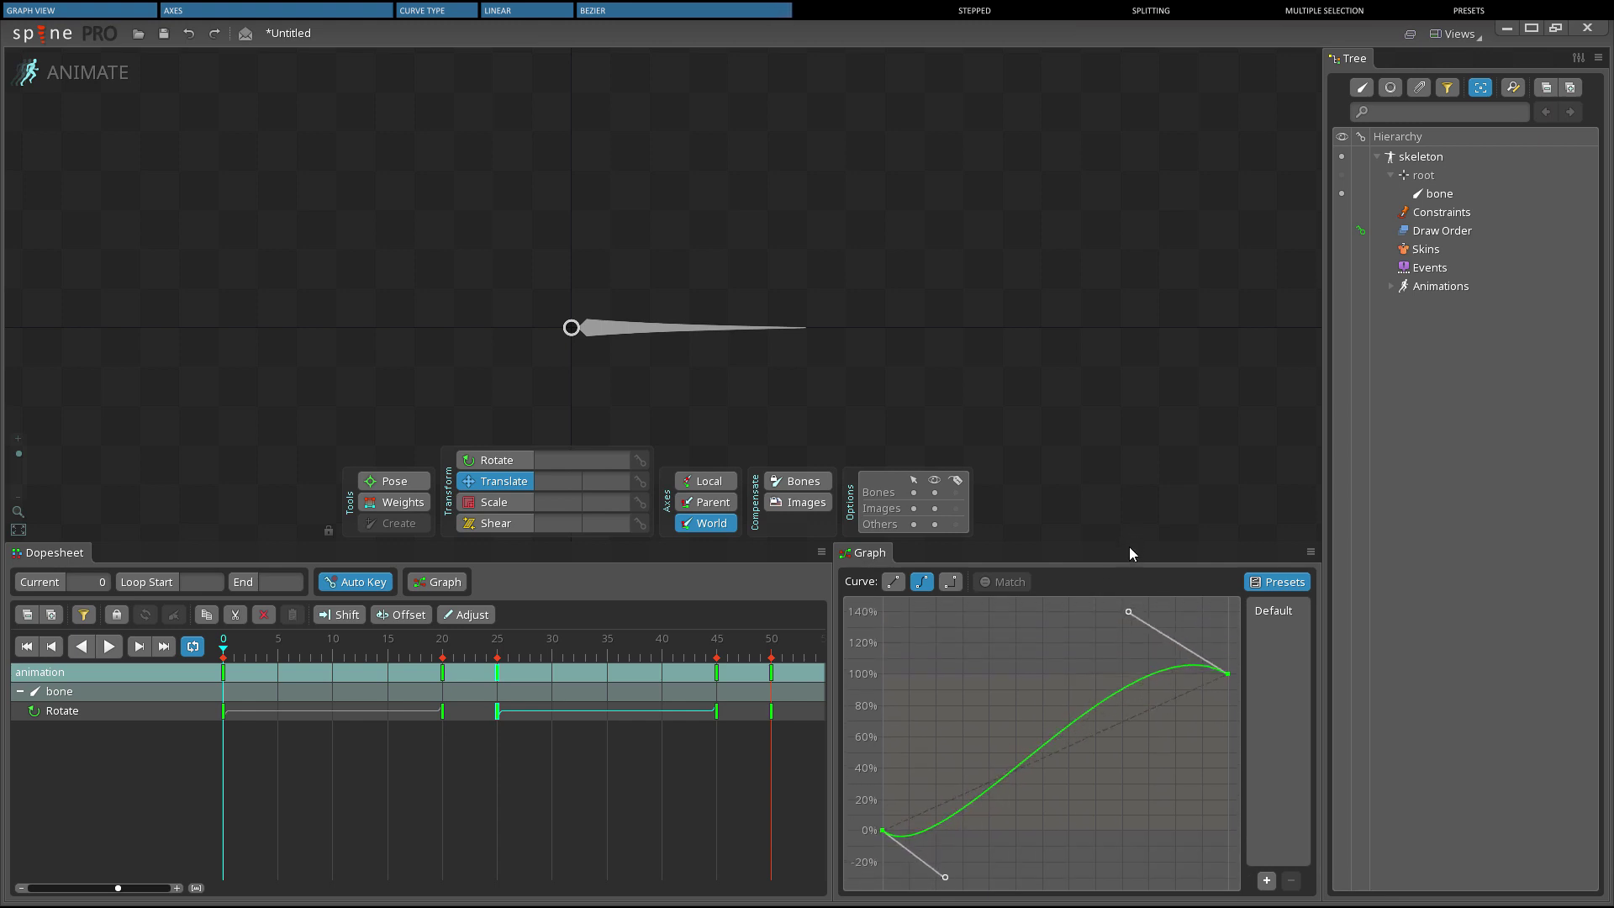
left_click(112, 642)
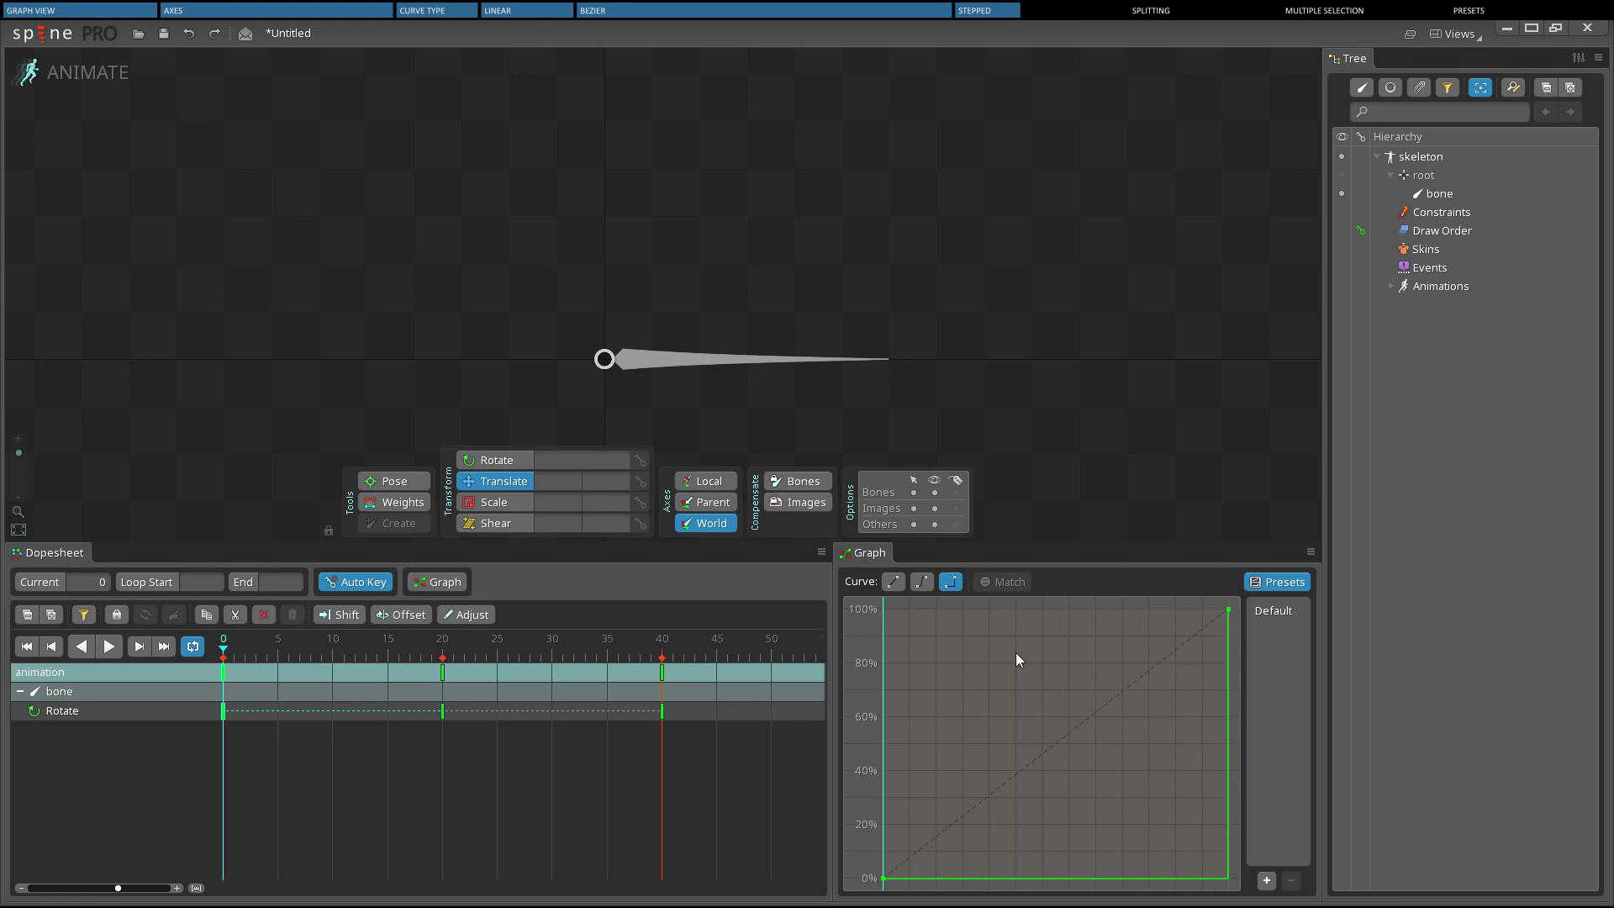
left_click(109, 646)
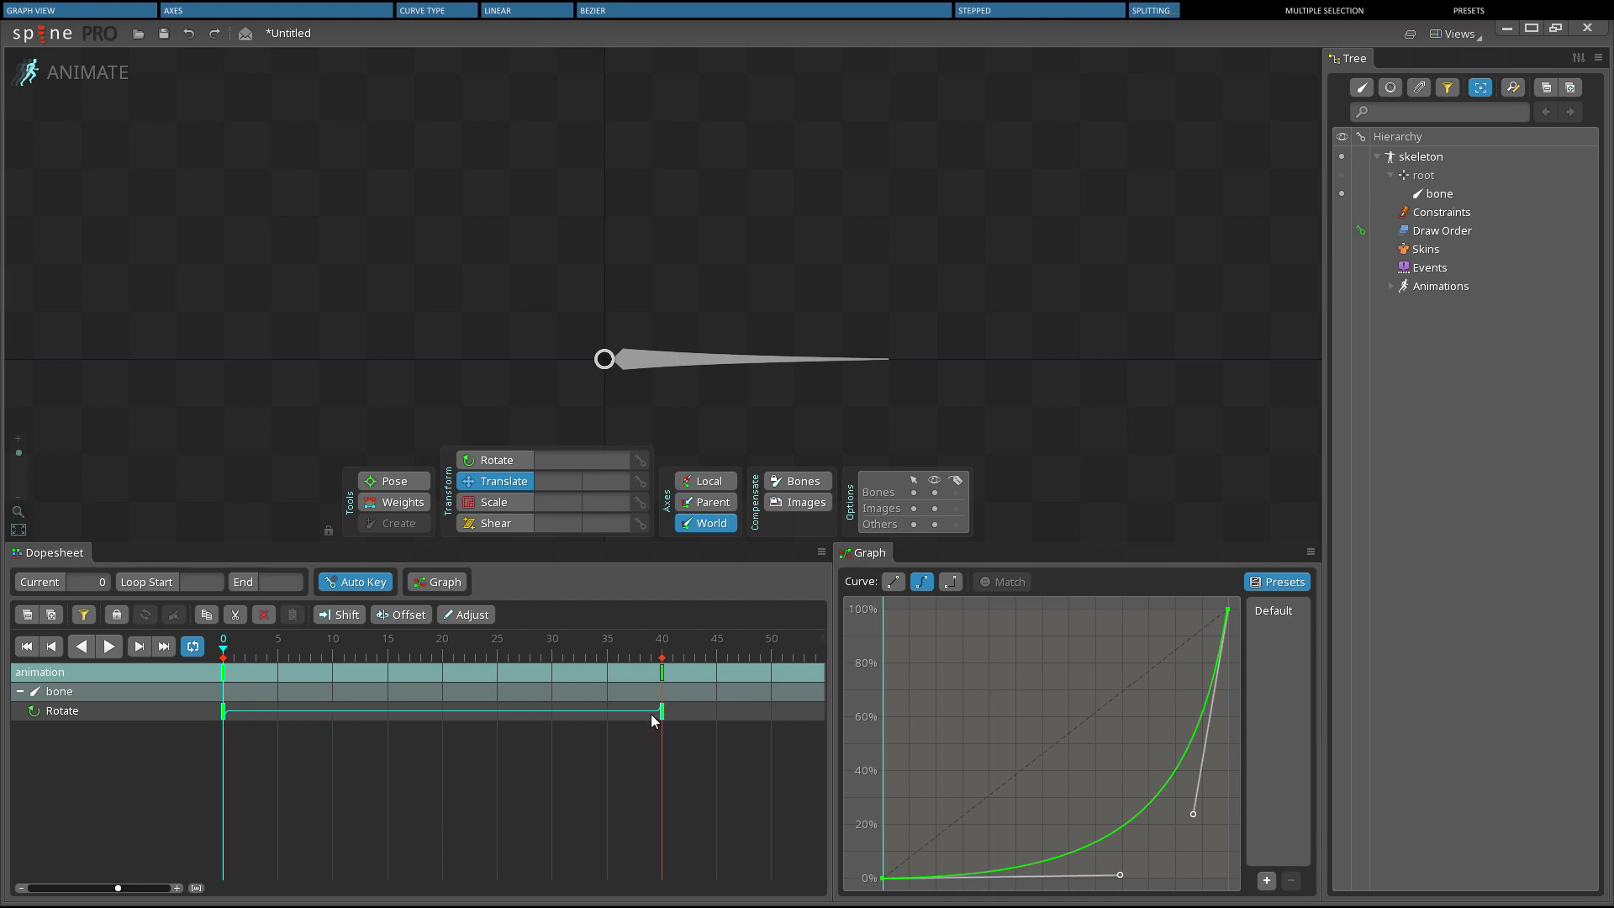
Key the bone's rotation at frame 20 to split the curve, then select and play the 20–40 segment.
left_click(442, 649)
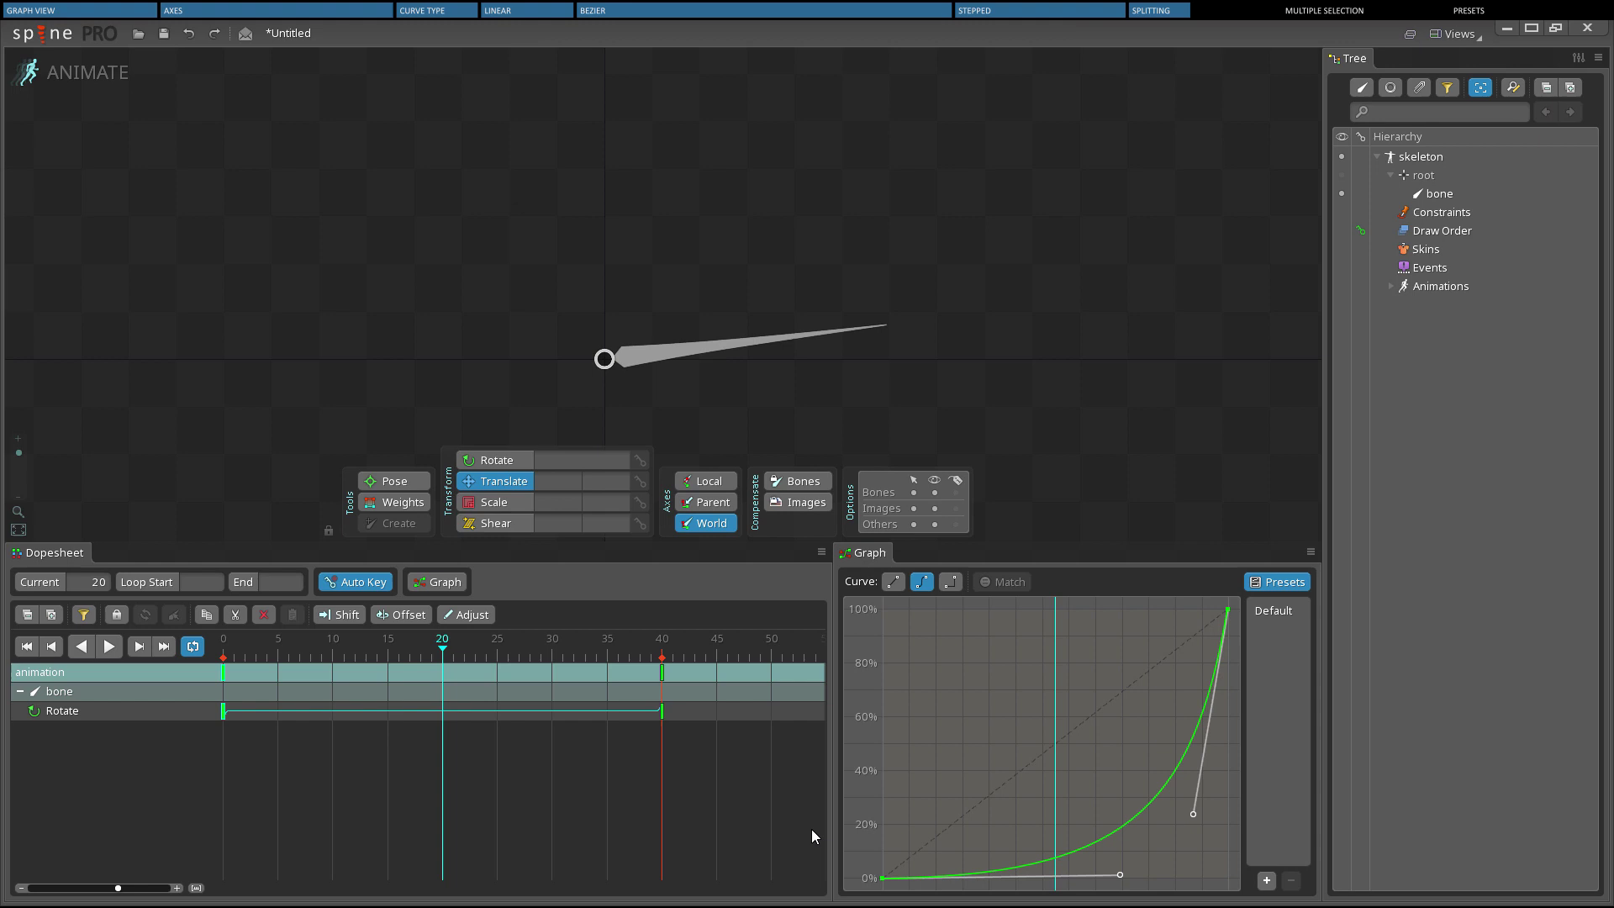
left_click(614, 364)
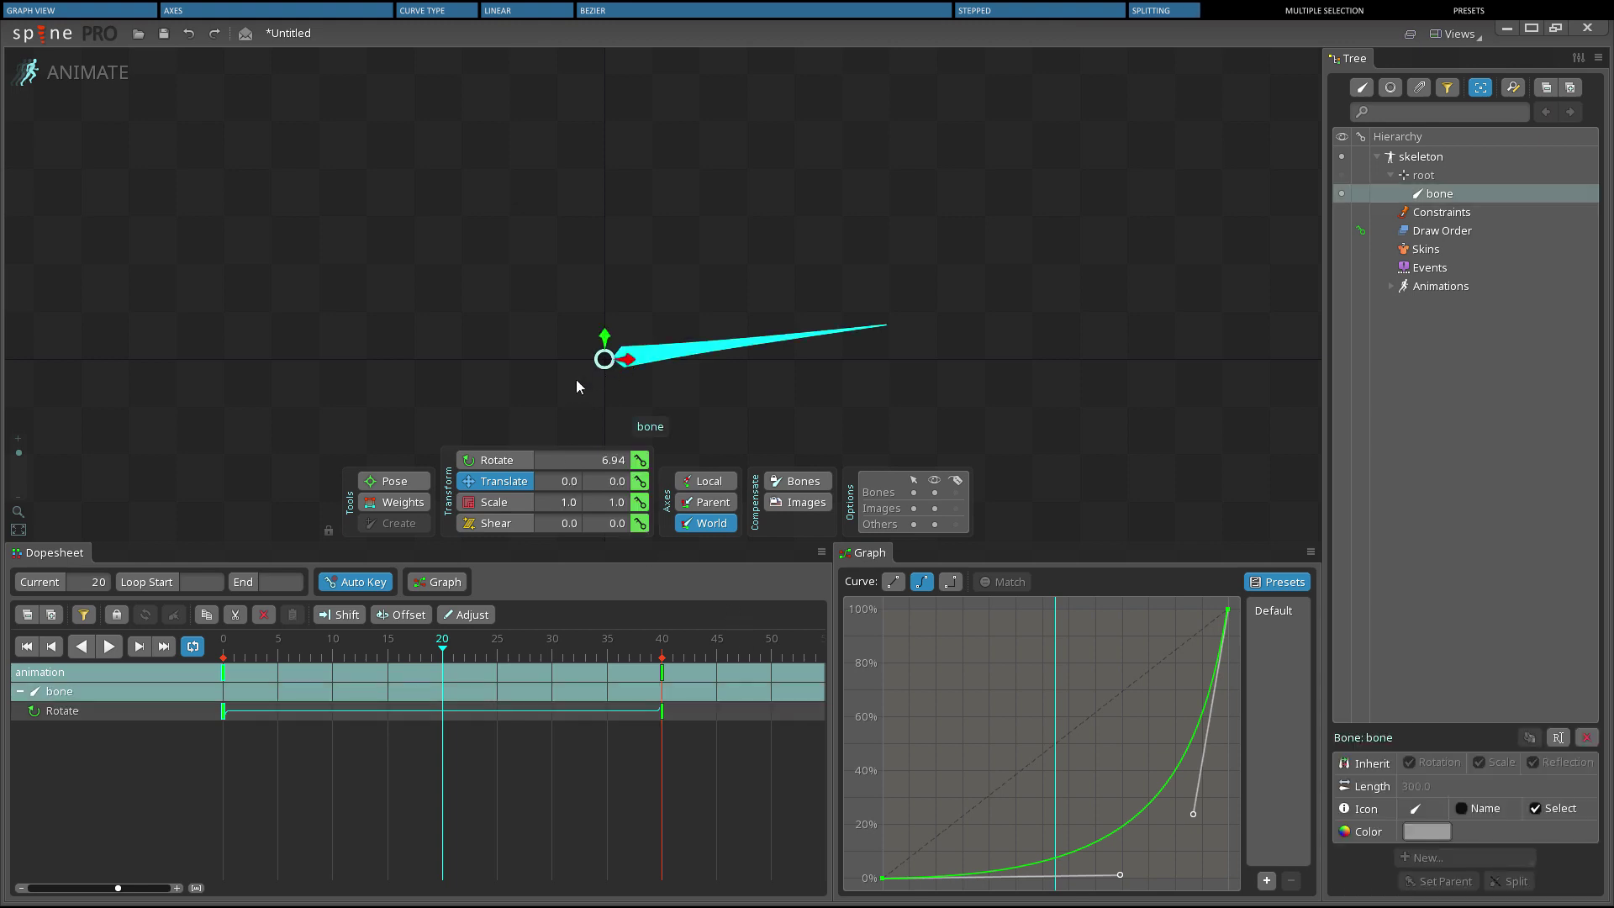
left_click(640, 459)
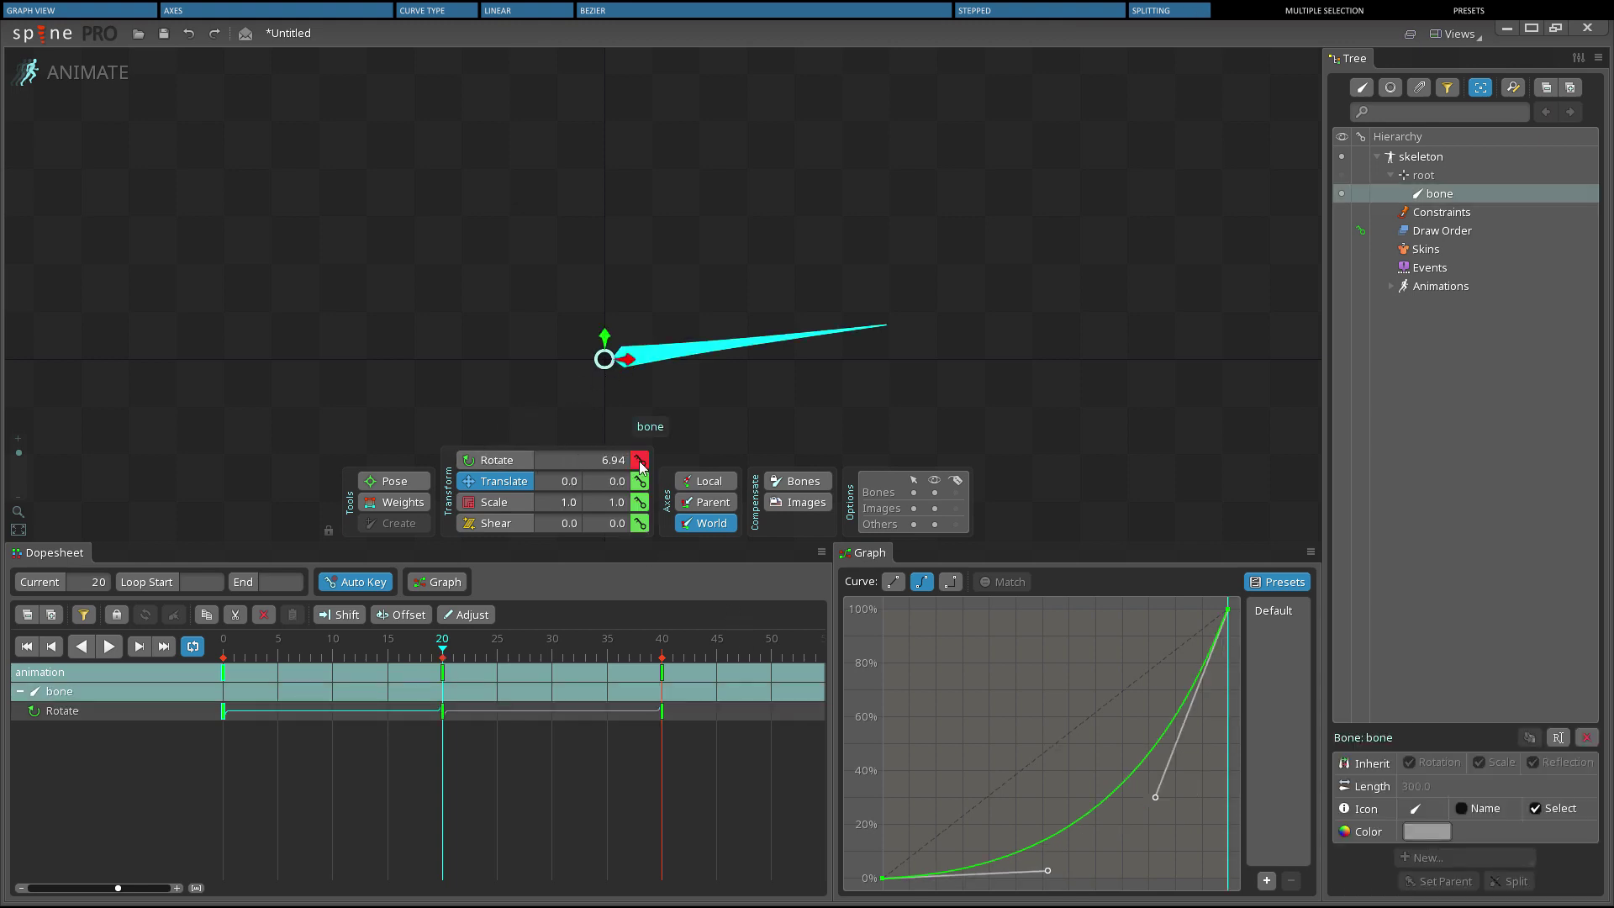
left_click(448, 715)
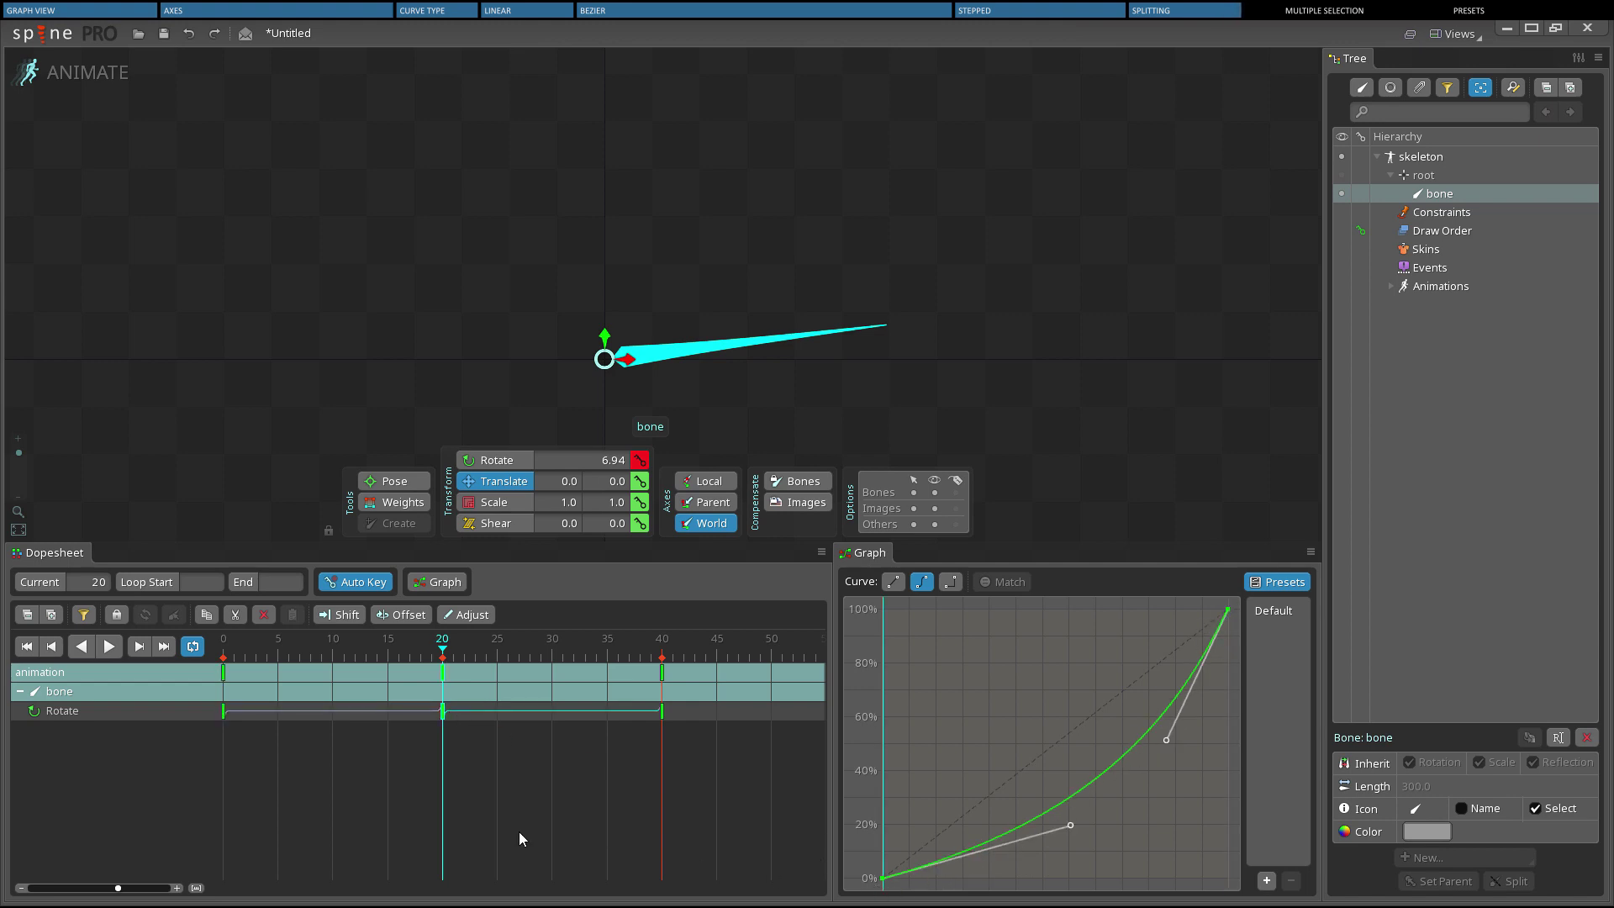
key("space")
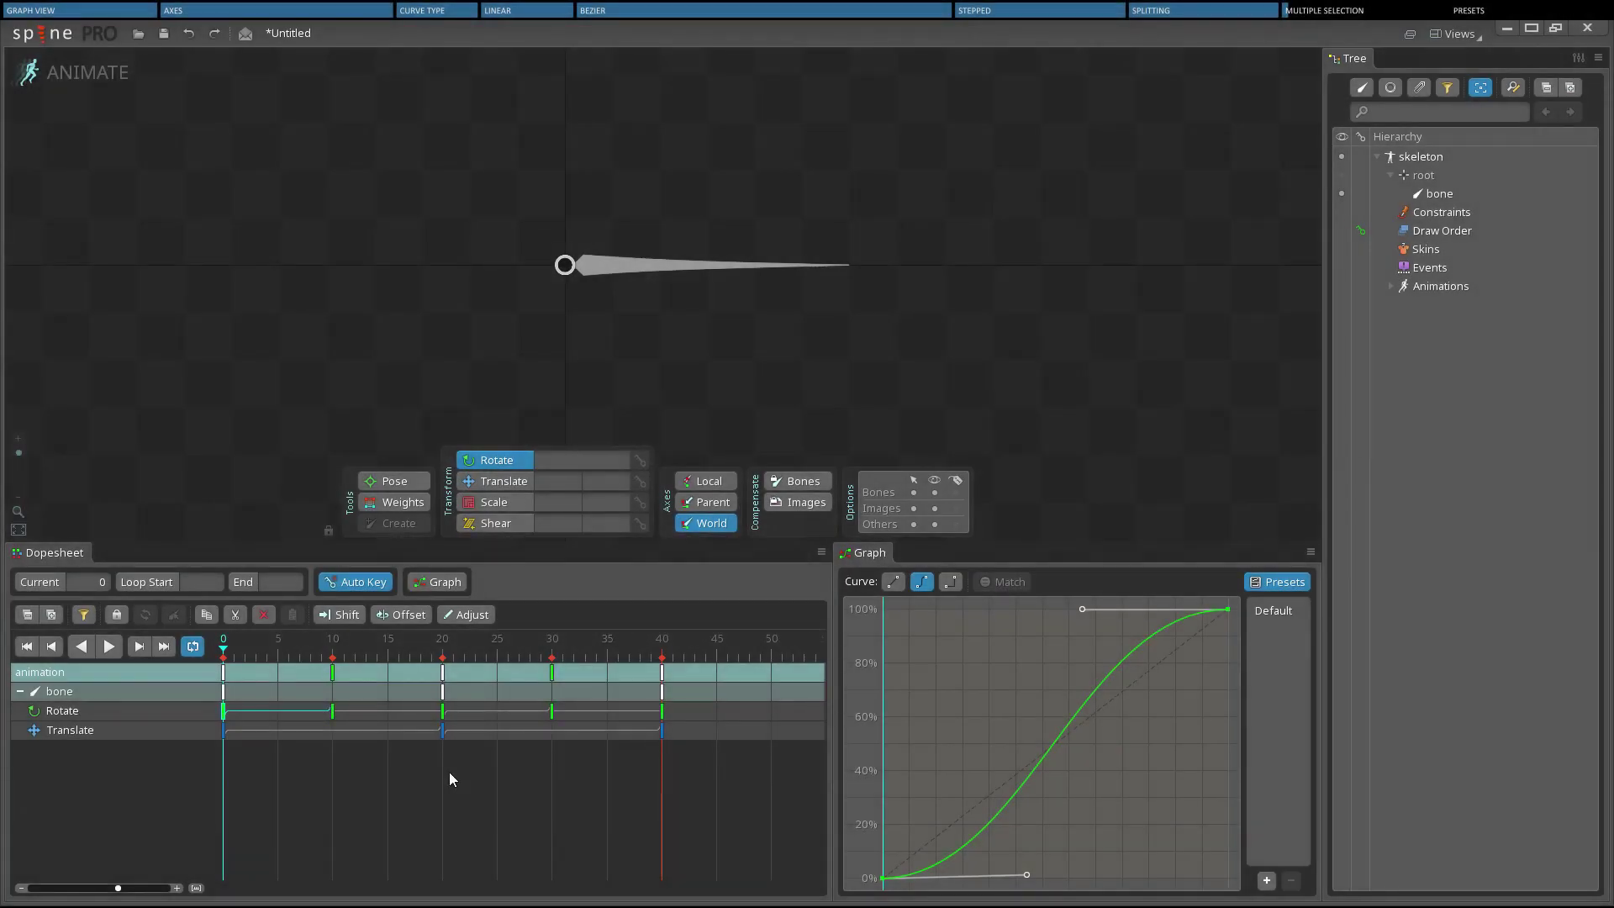
With the frame-10 Rotate key selected, drag the Bezier handles to ease the start and steepen the end.
left_click(337, 714)
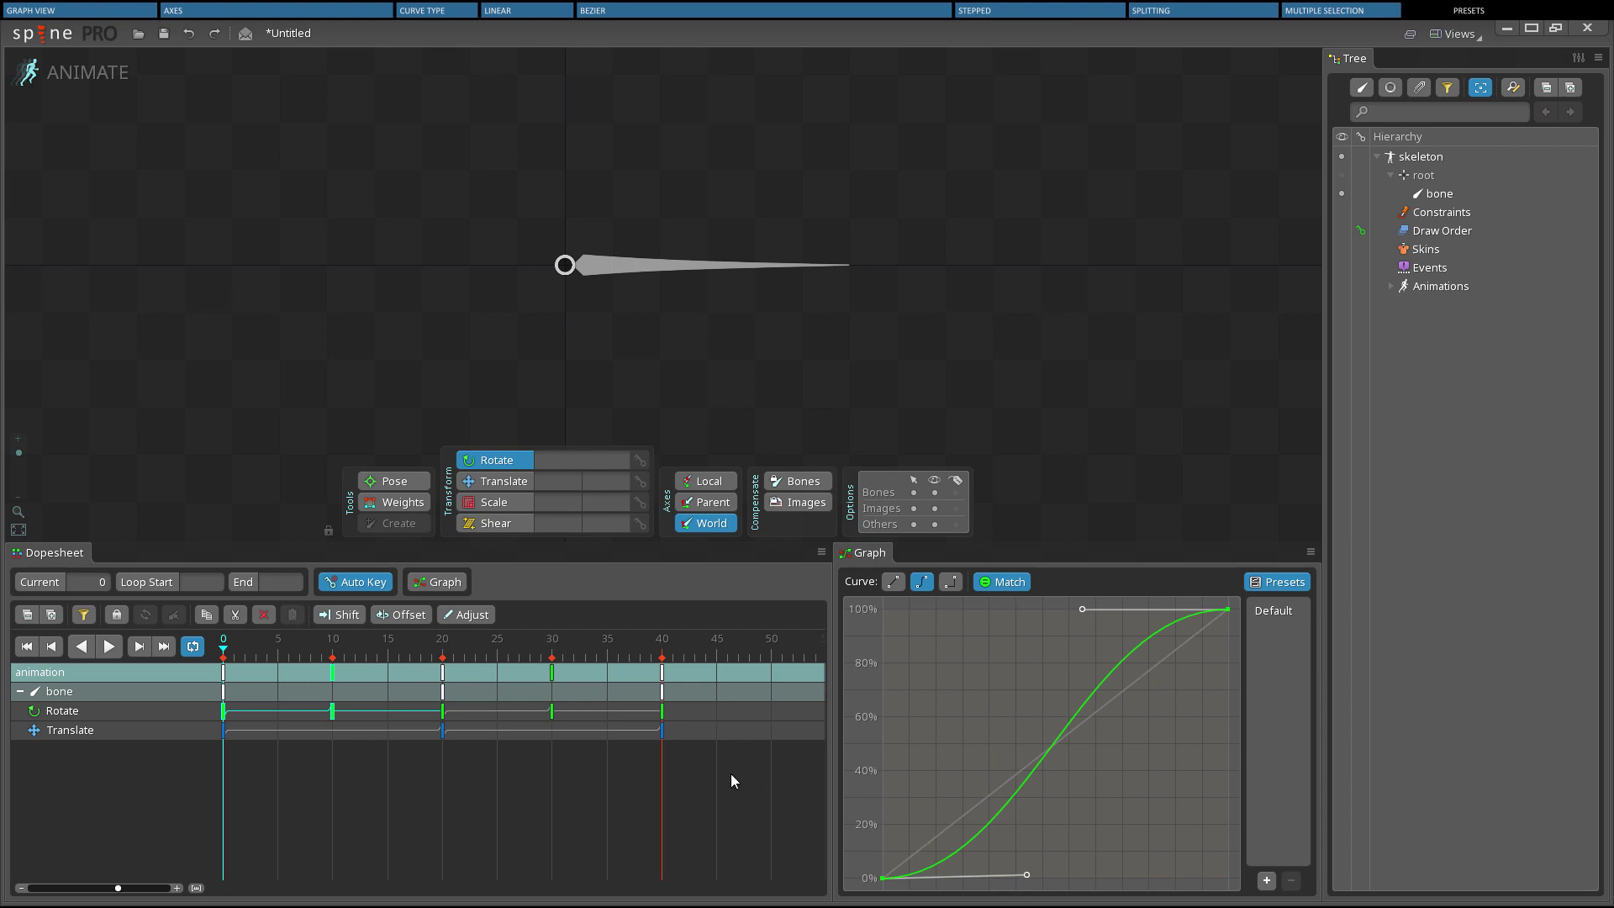
left_click(222, 713)
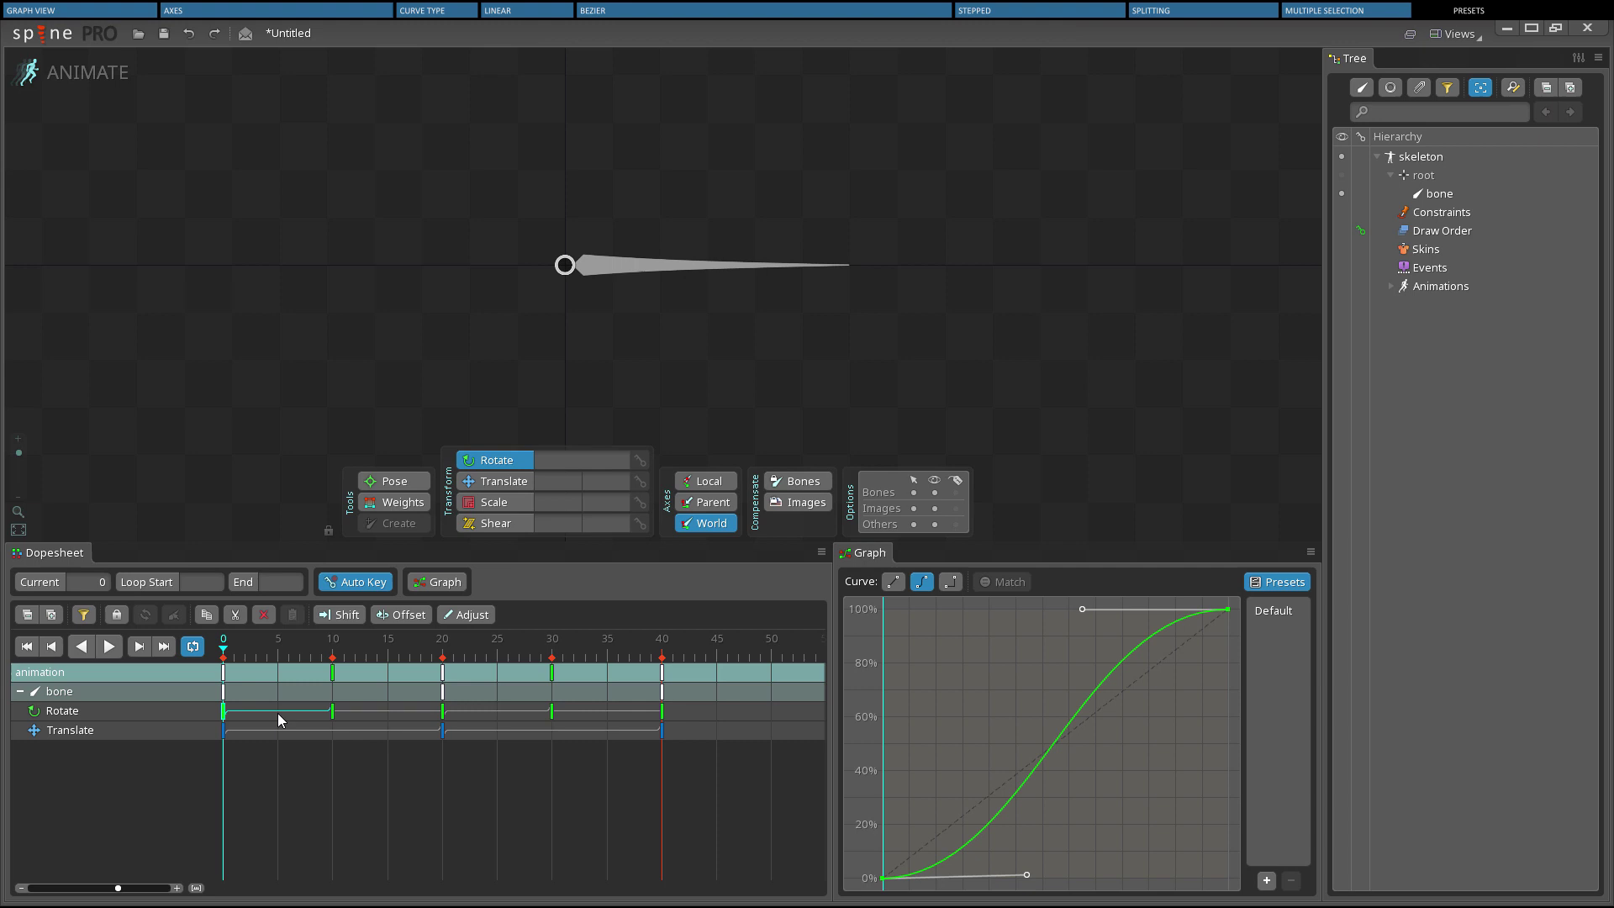
left_click(333, 711)
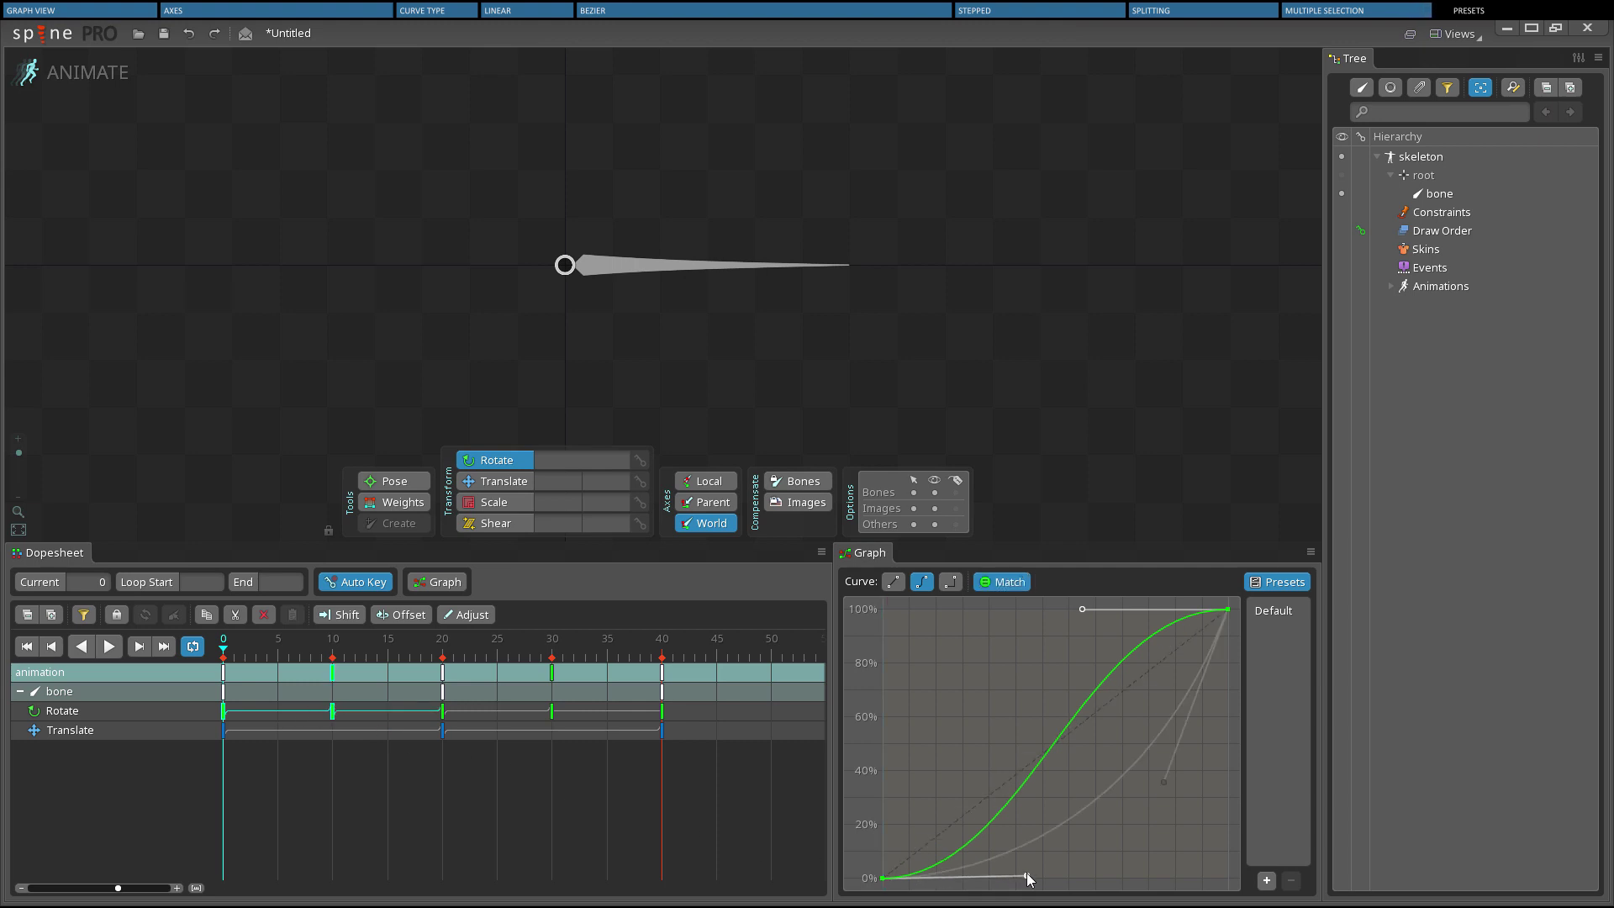
left_click_drag(1026, 876, 1047, 872)
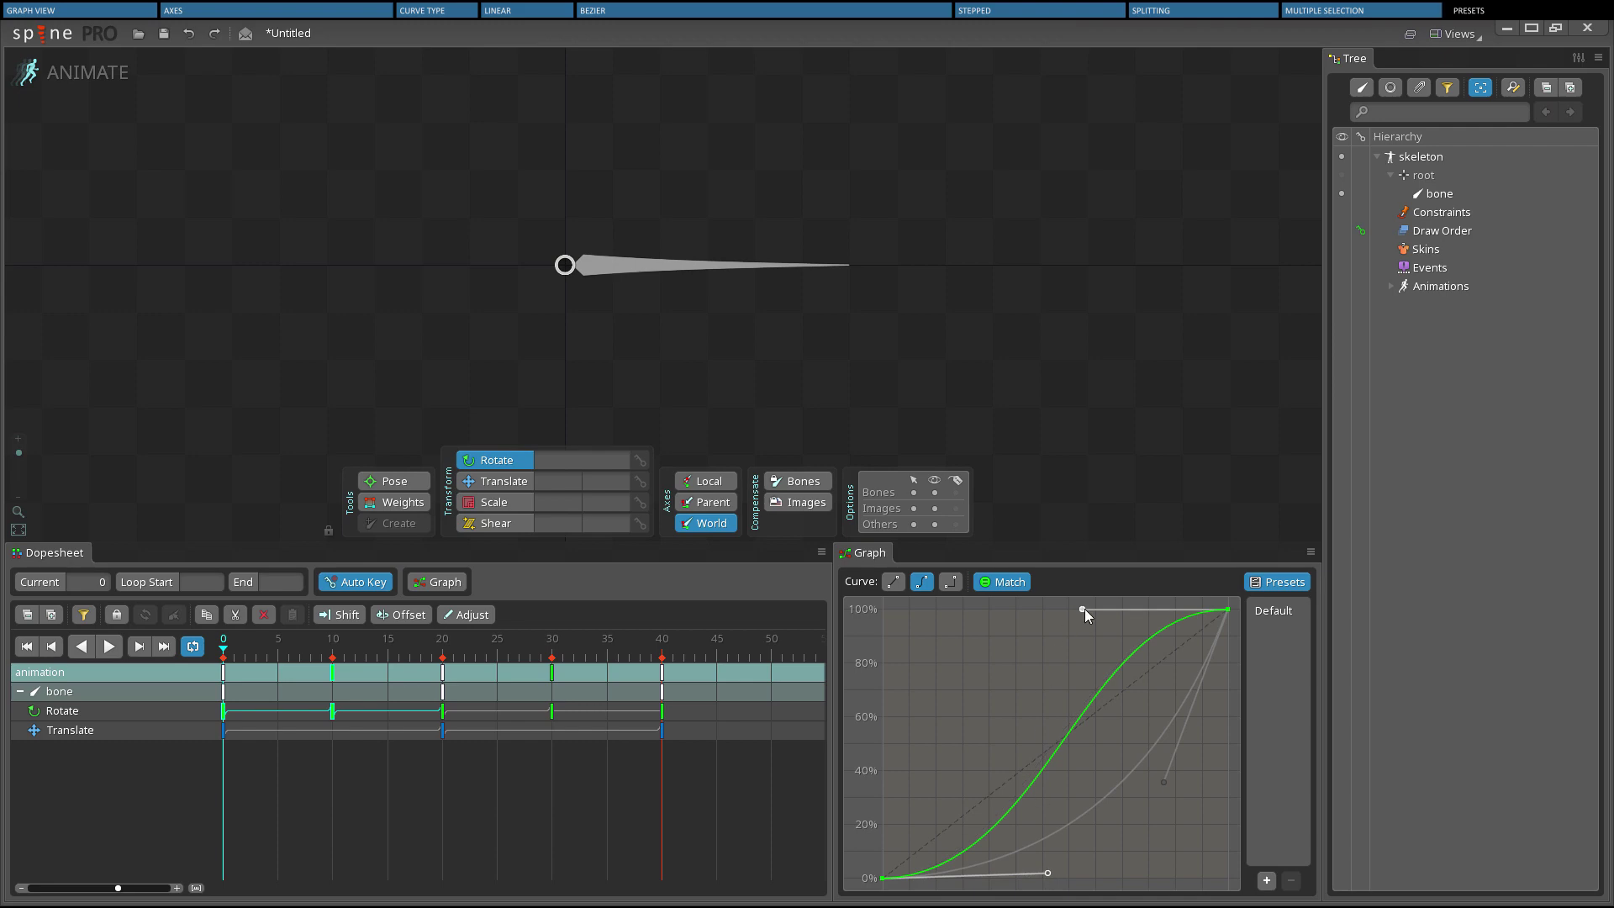
left_click_drag(1084, 610, 1061, 610)
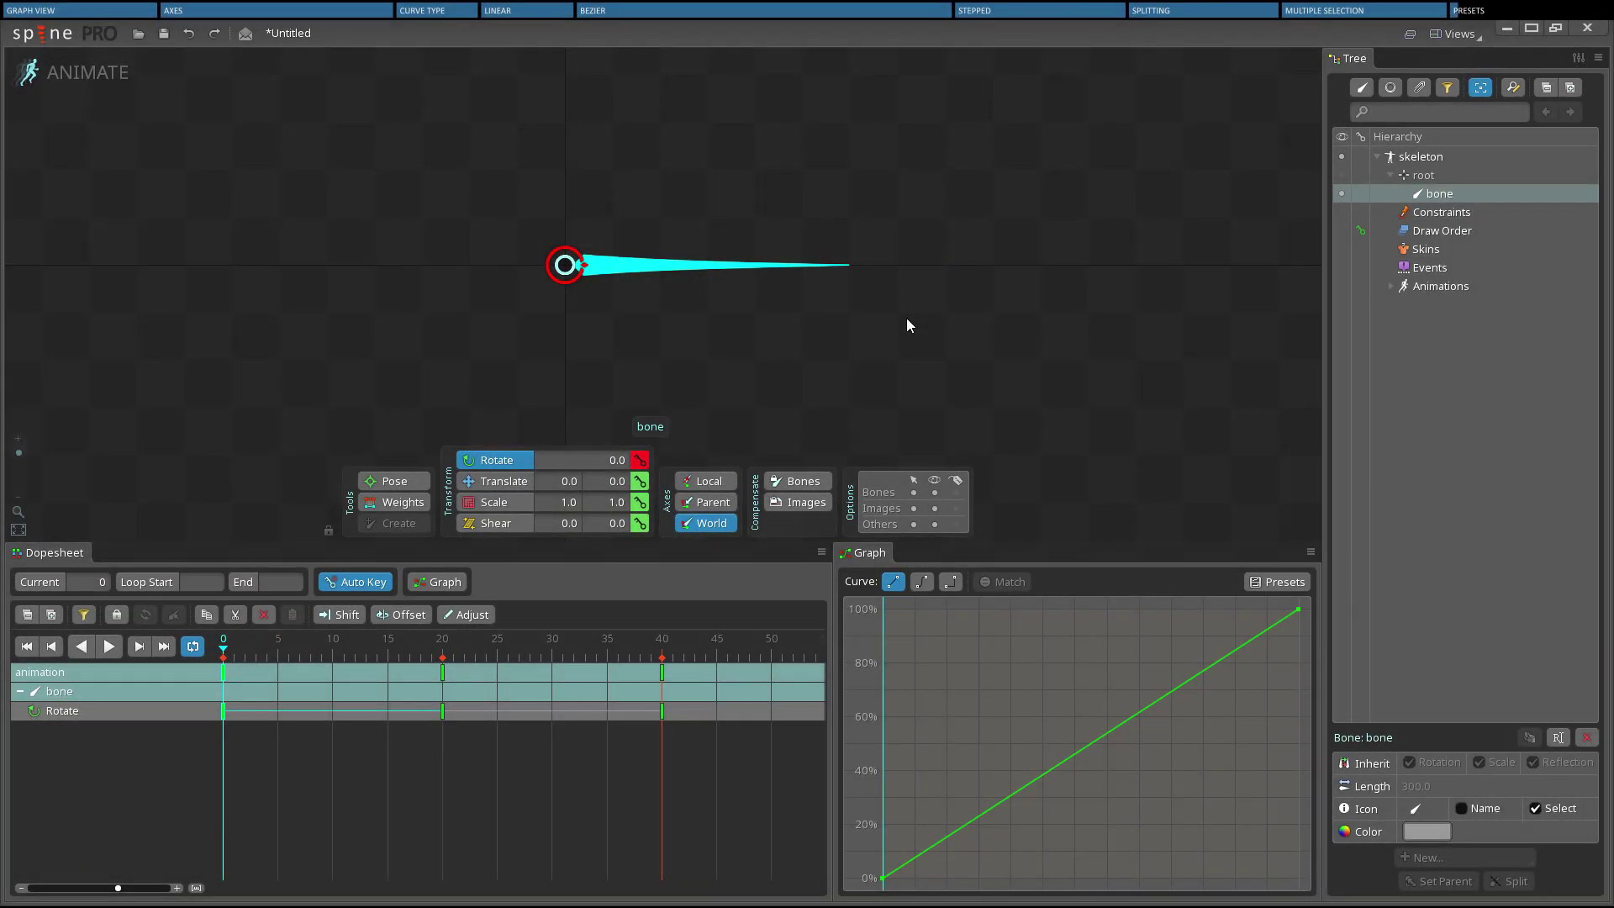
Apply the 'ease' preset to the first Rotate segment, flatten its start, then apply 'ease' to the frame-20 key.
left_click(1279, 582)
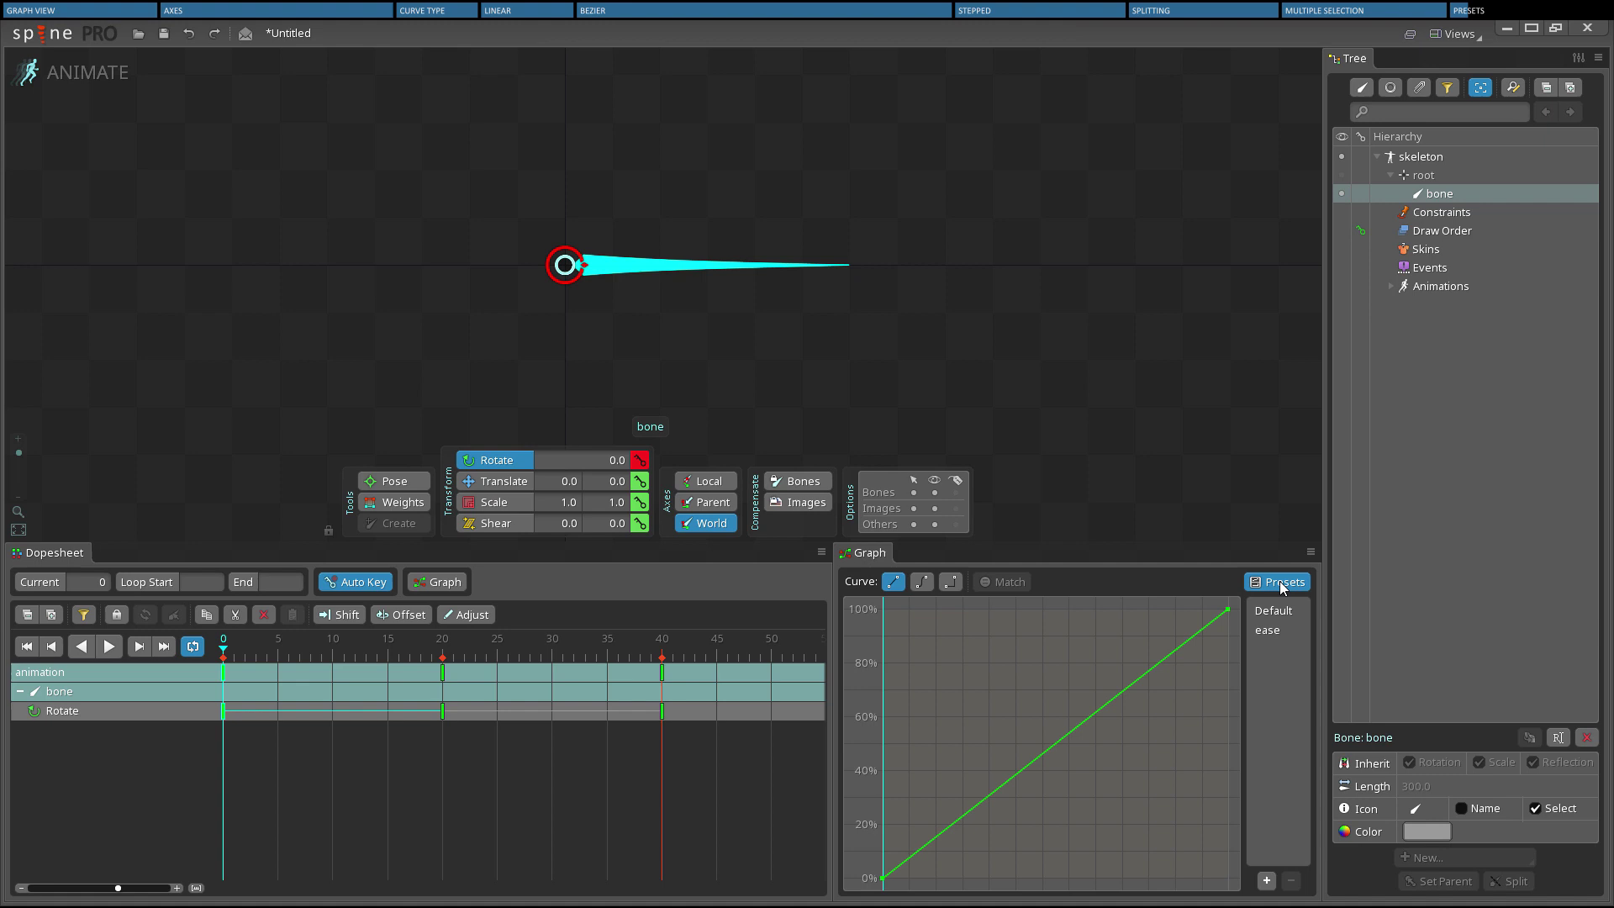
left_click(1272, 628)
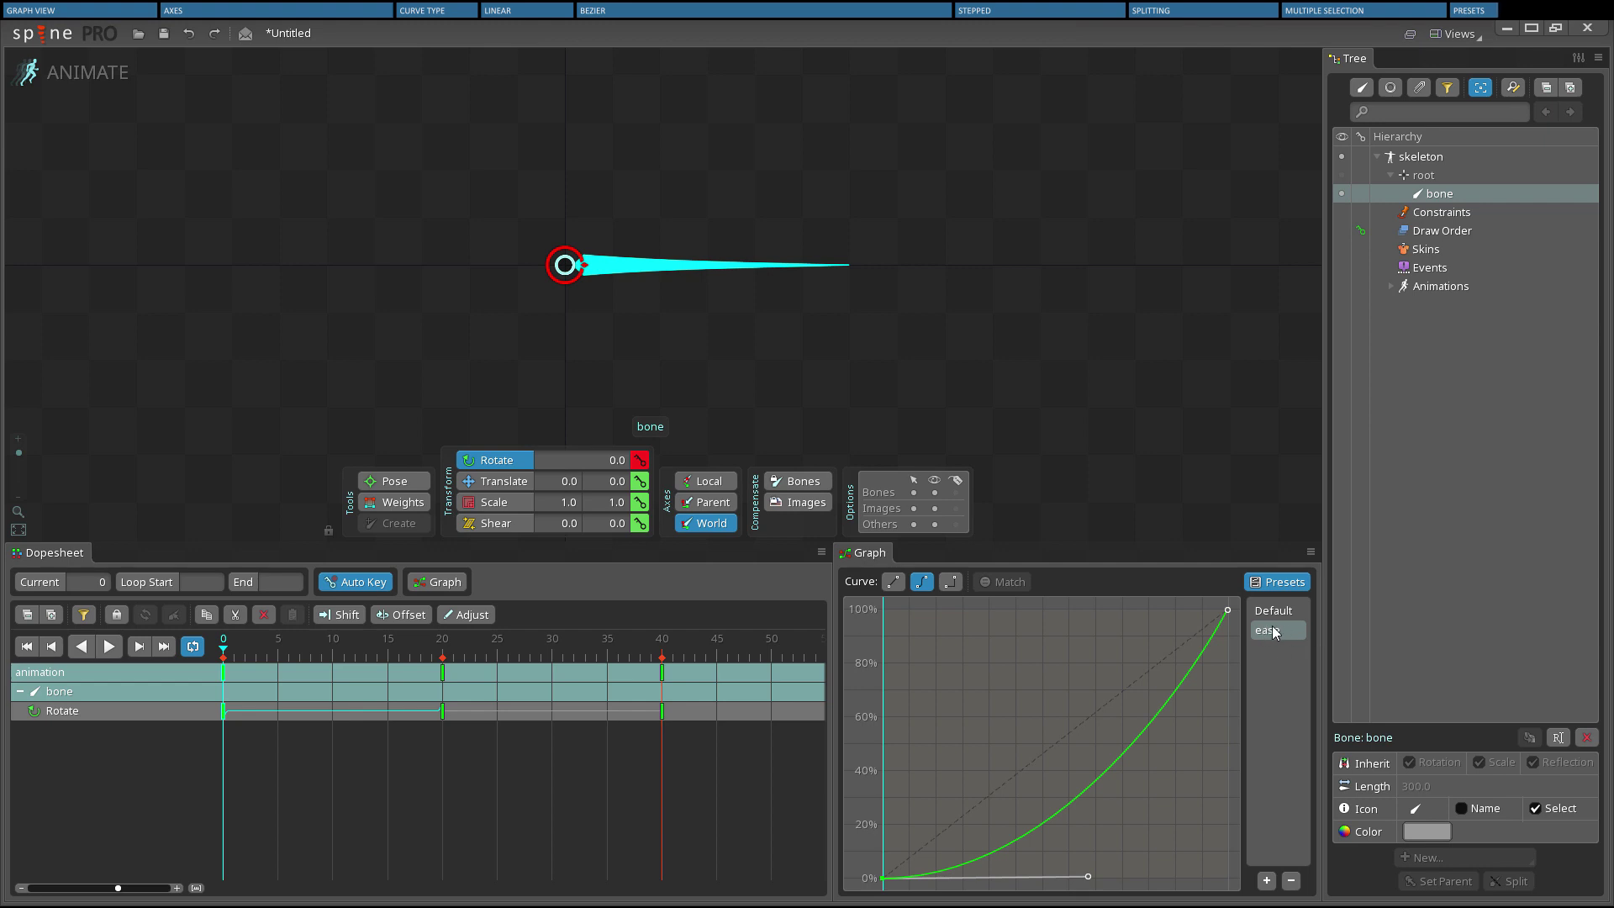
left_click_drag(1087, 879, 987, 877)
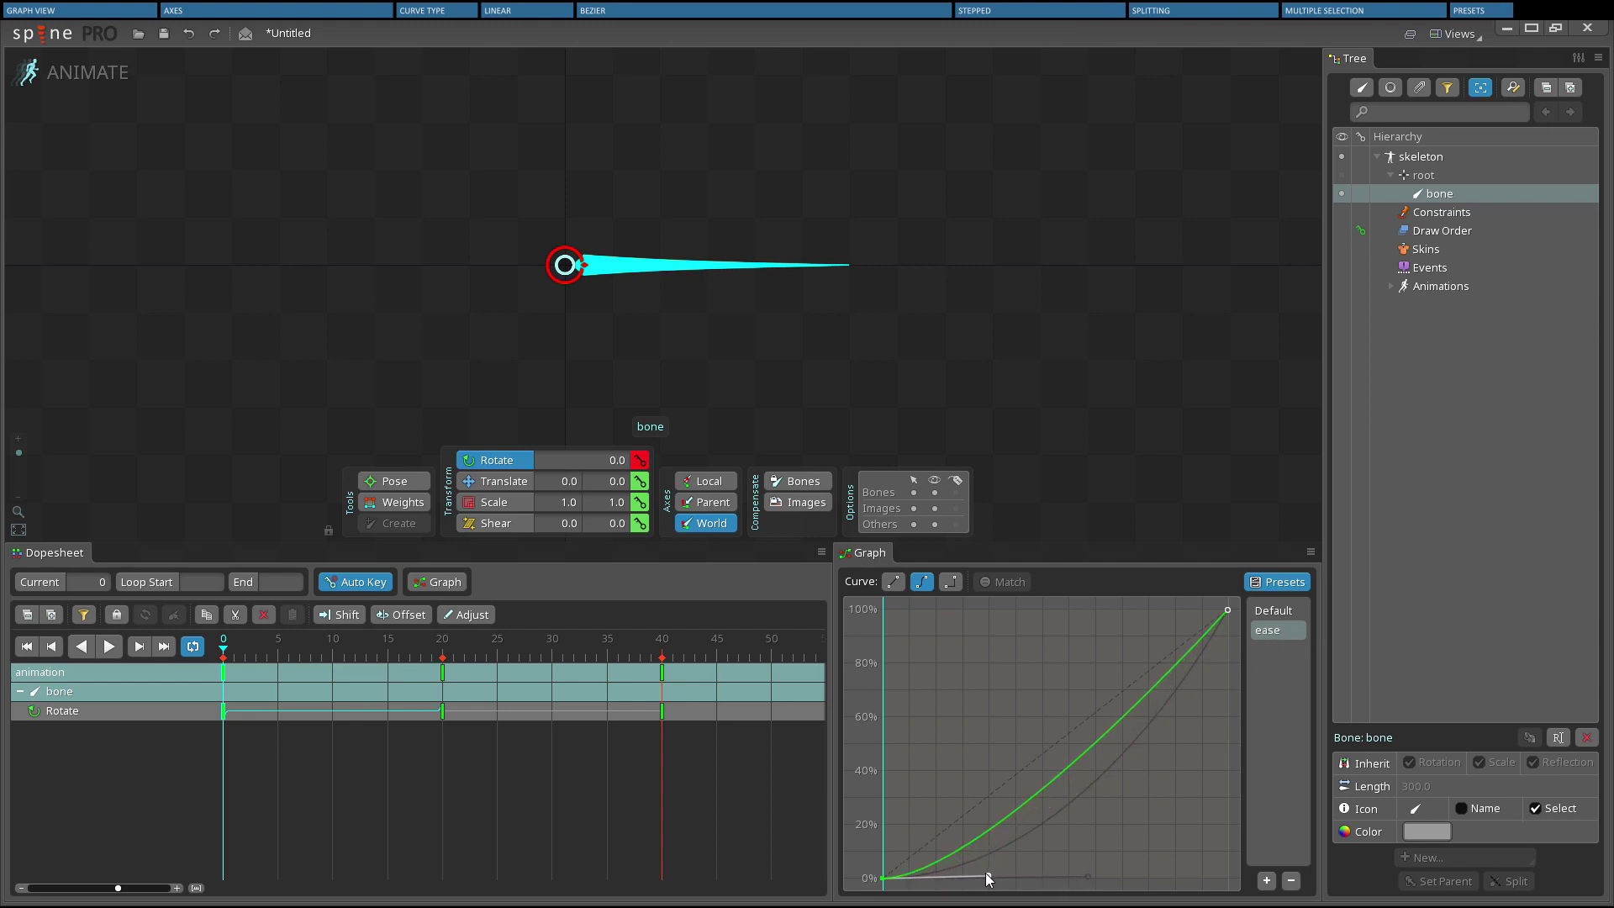
left_click(442, 712)
left_click(1260, 636)
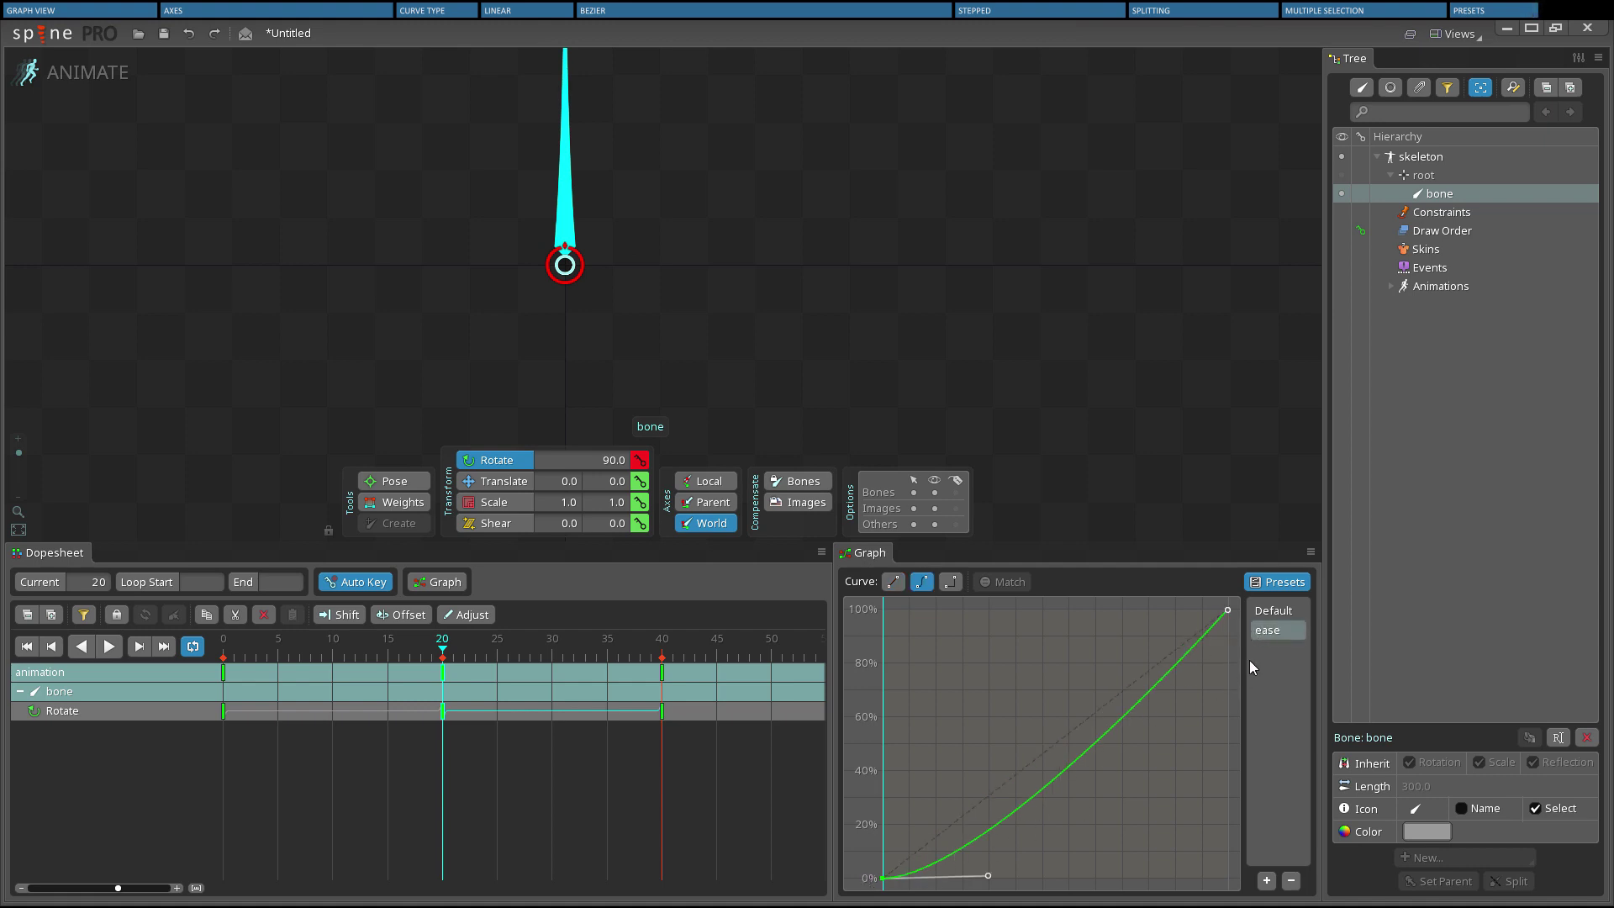
Save the current curve as a new preset named 'temp'.
left_click(1266, 880)
type("temp")
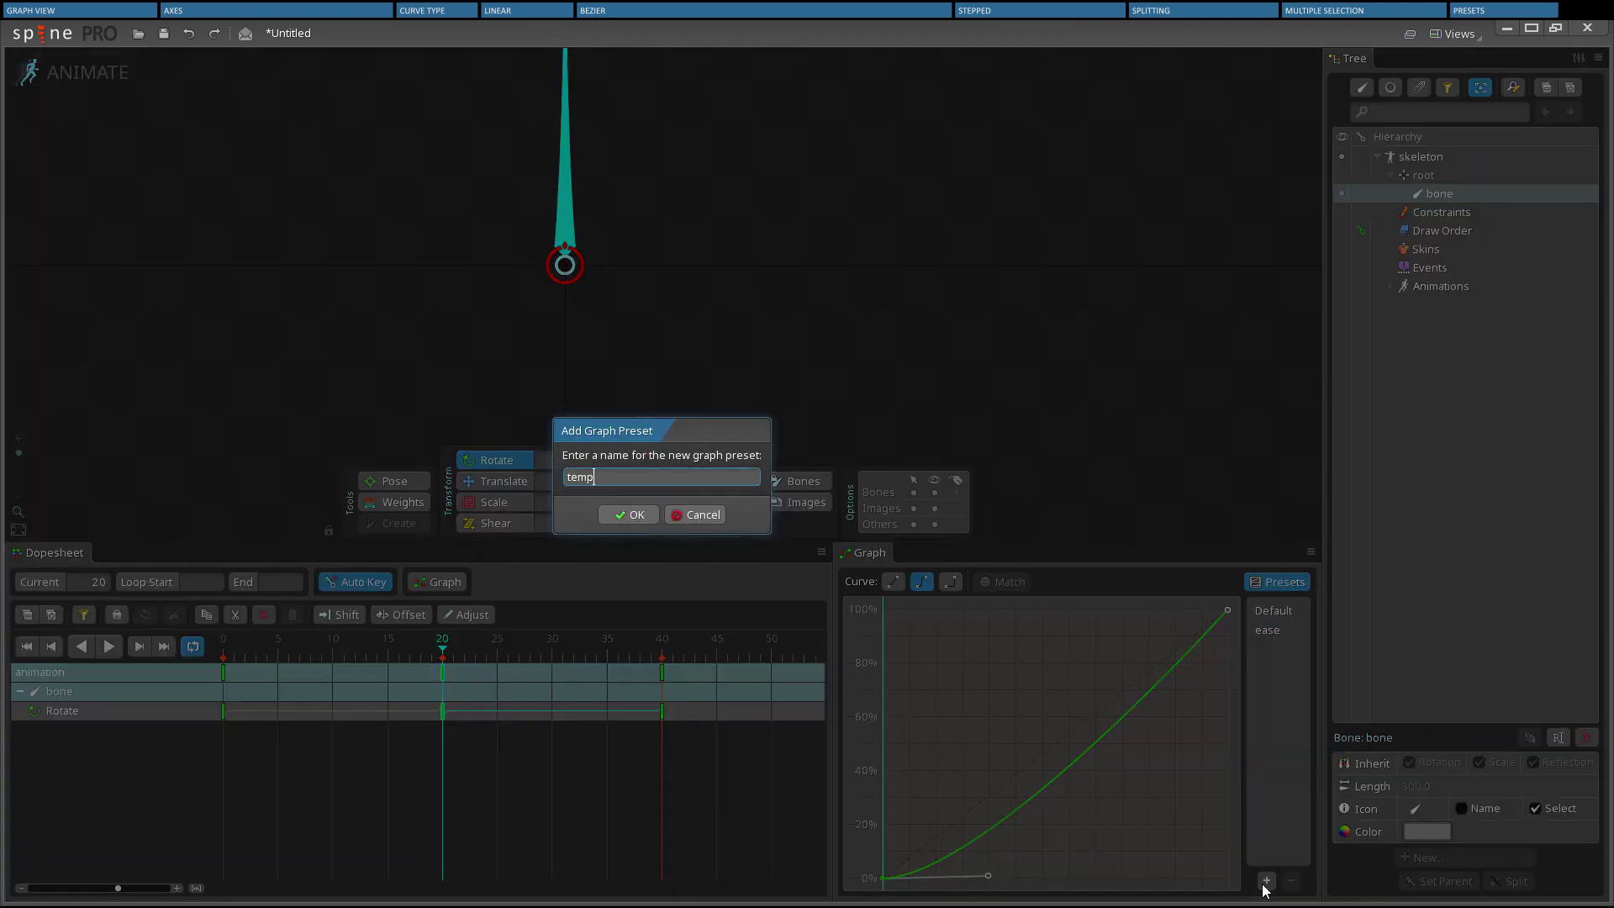
key("Return")
Rename the 'ease' preset to 'ease-in'.
double_click(1269, 631)
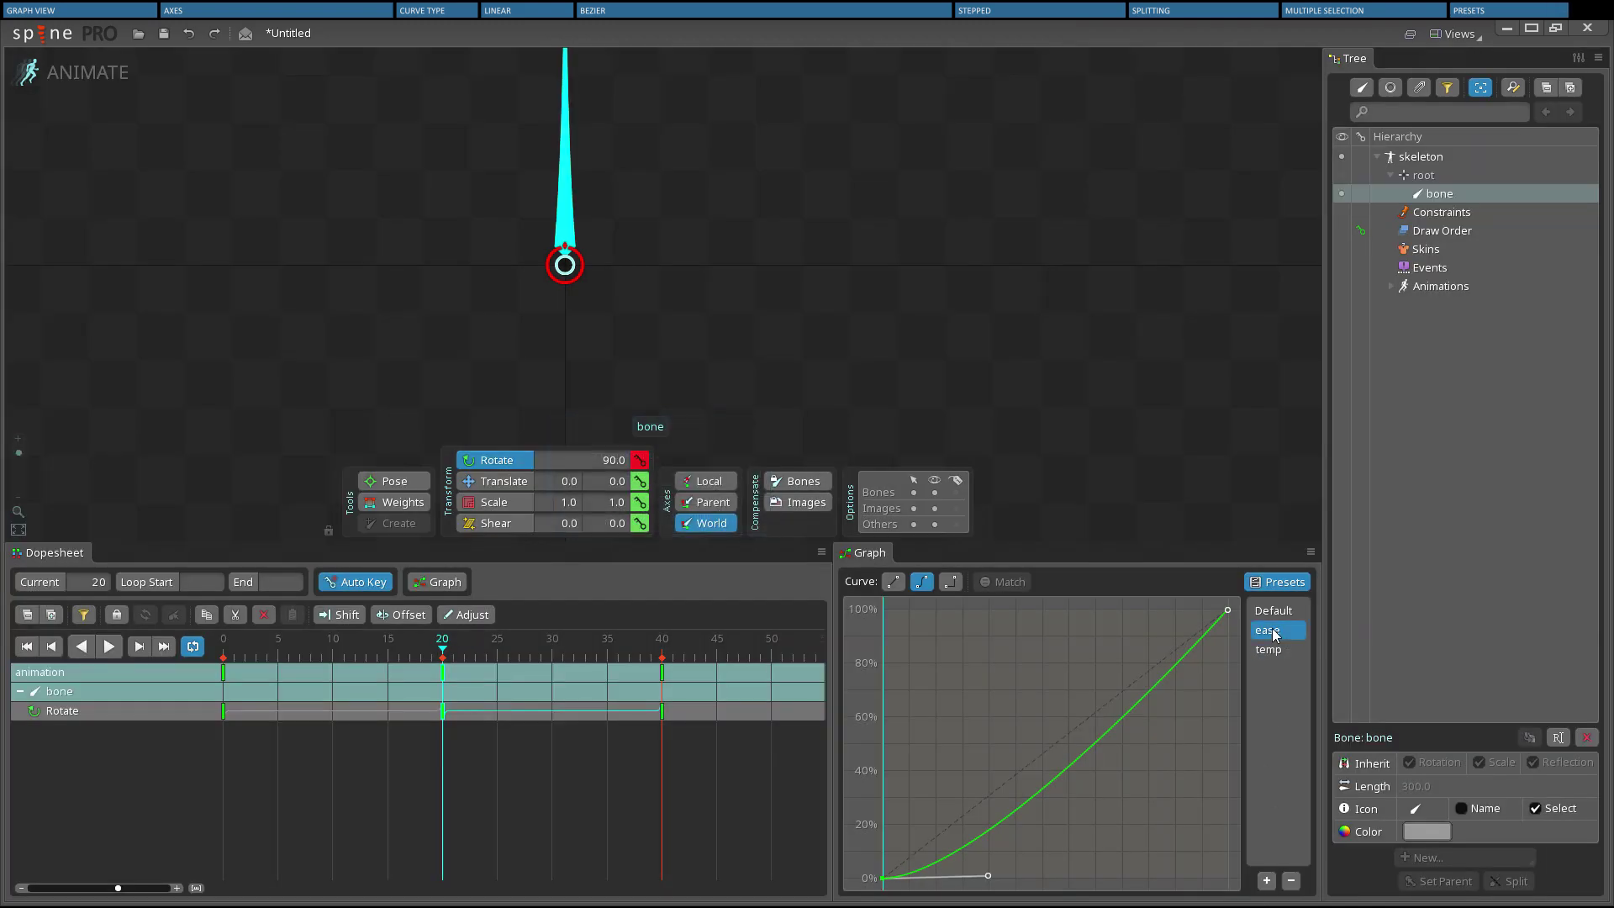
left_click(650, 482)
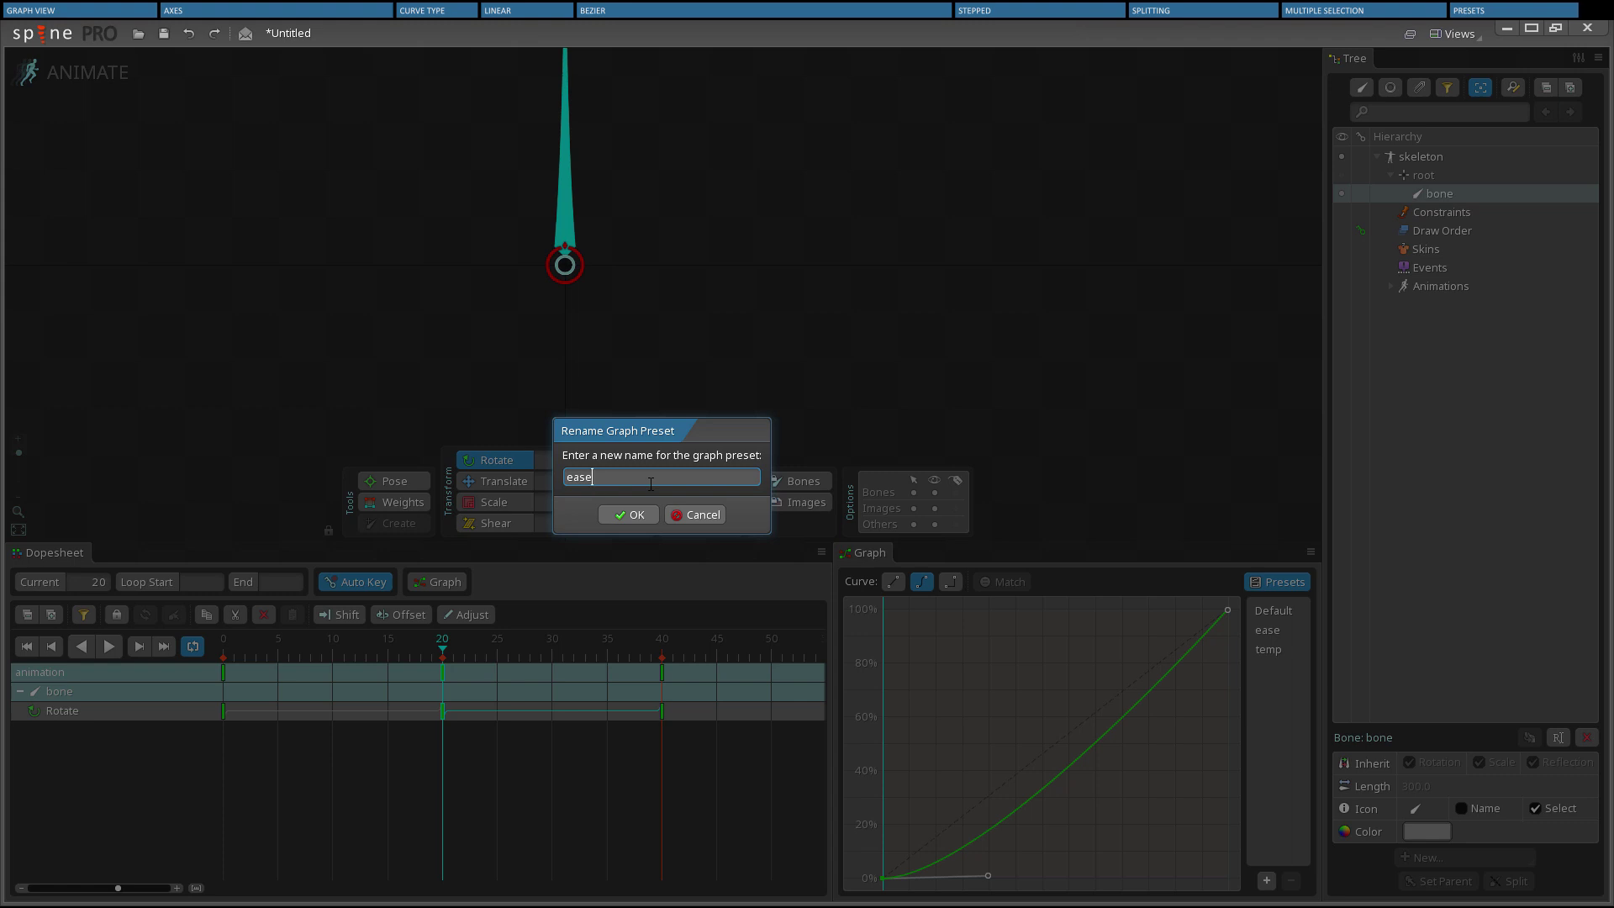
type("-in")
key("Return")
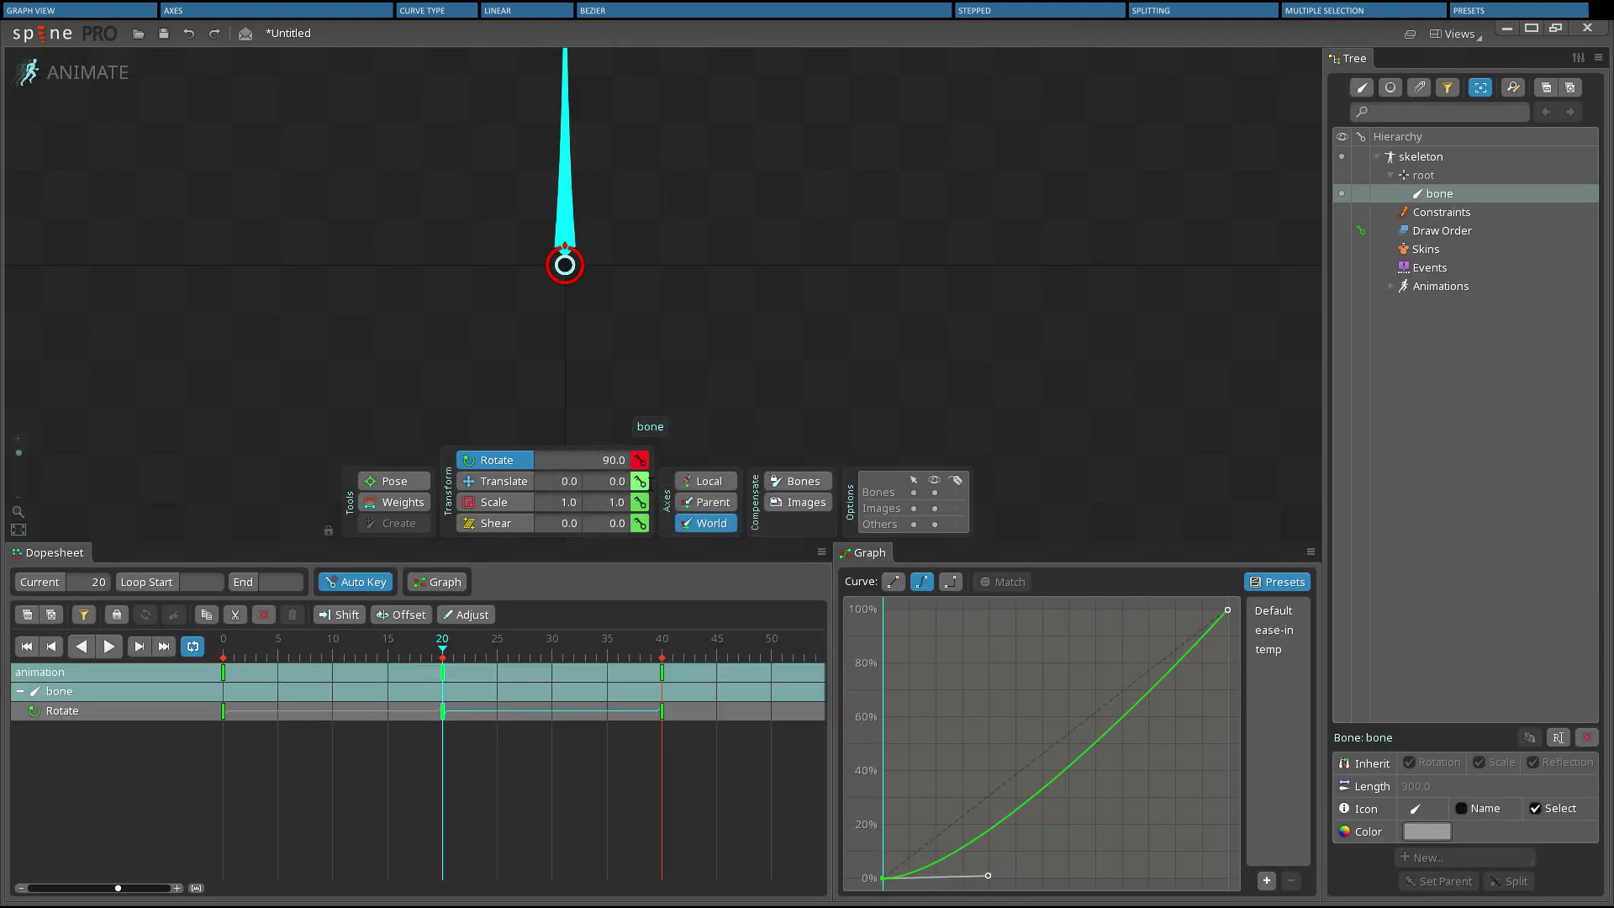